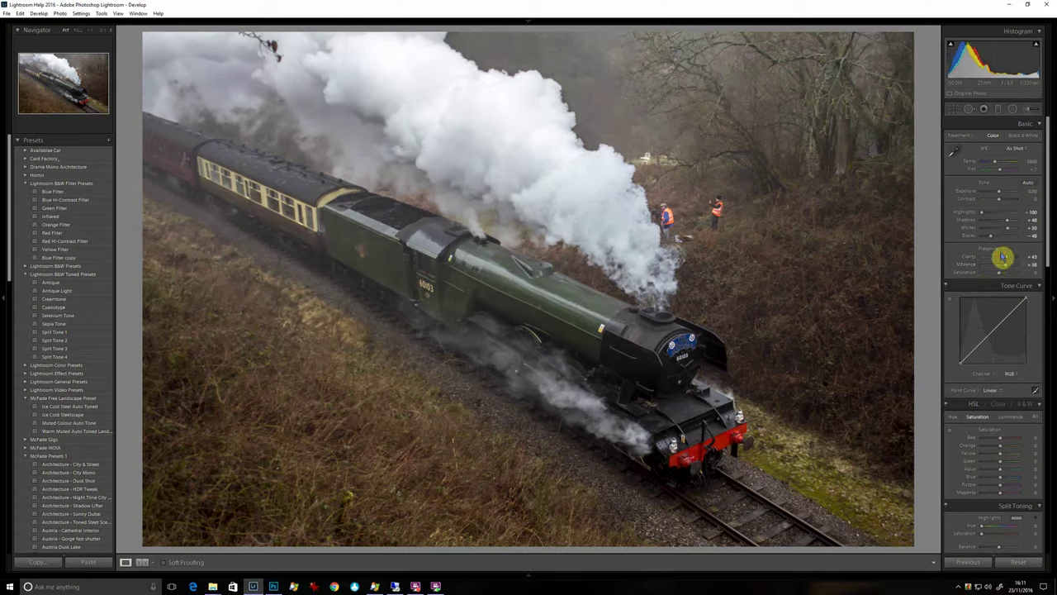
Set Contrast to +36 and Whites to +24, and bend the point curve with raised highlights and a lower anchor that holds the shadows down.
click(1006, 199)
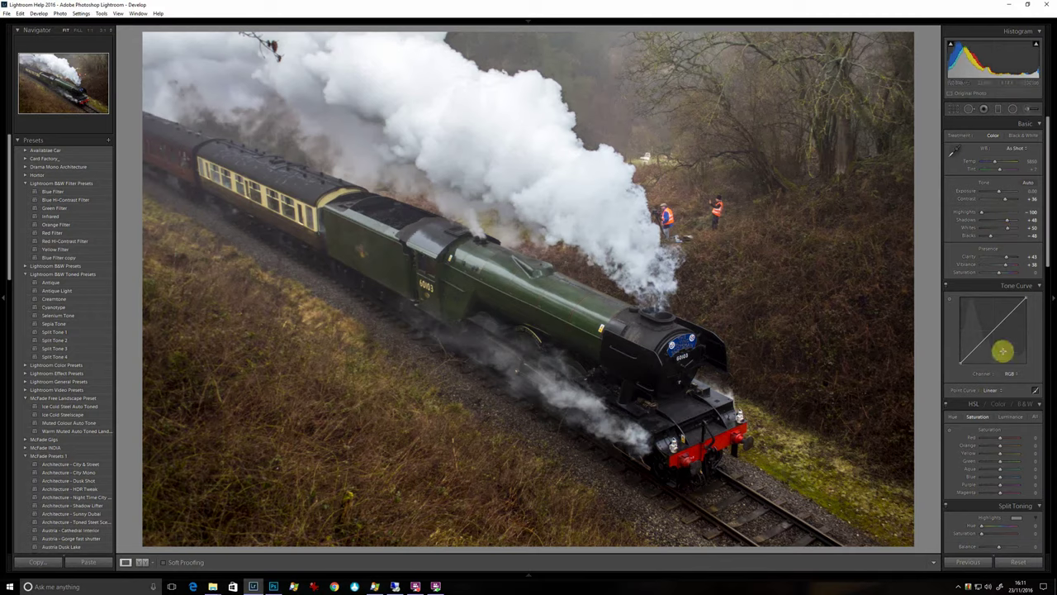
drag(1002, 320, 1001, 311)
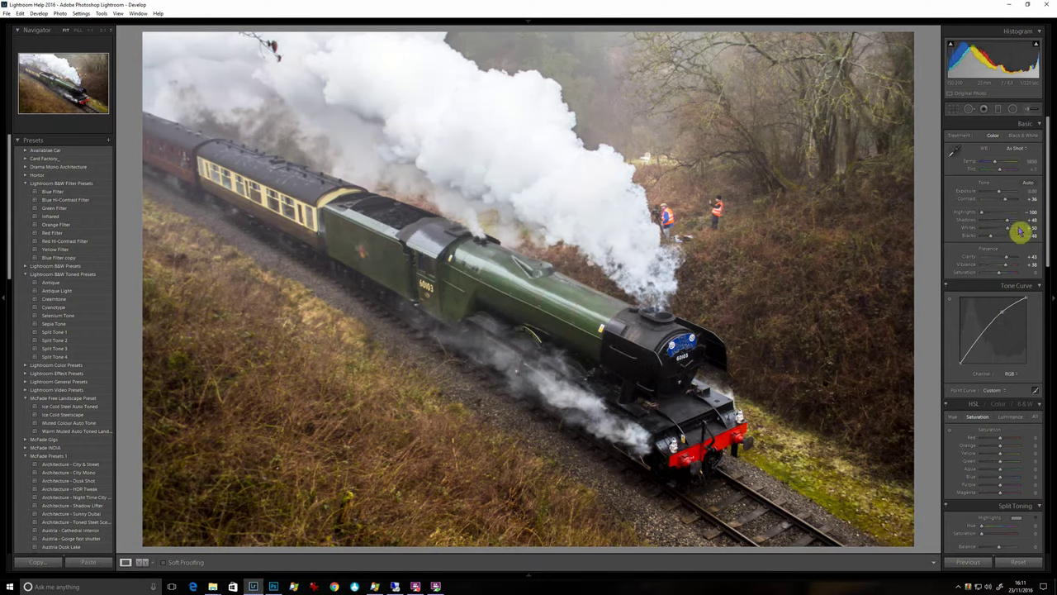
key(alt)
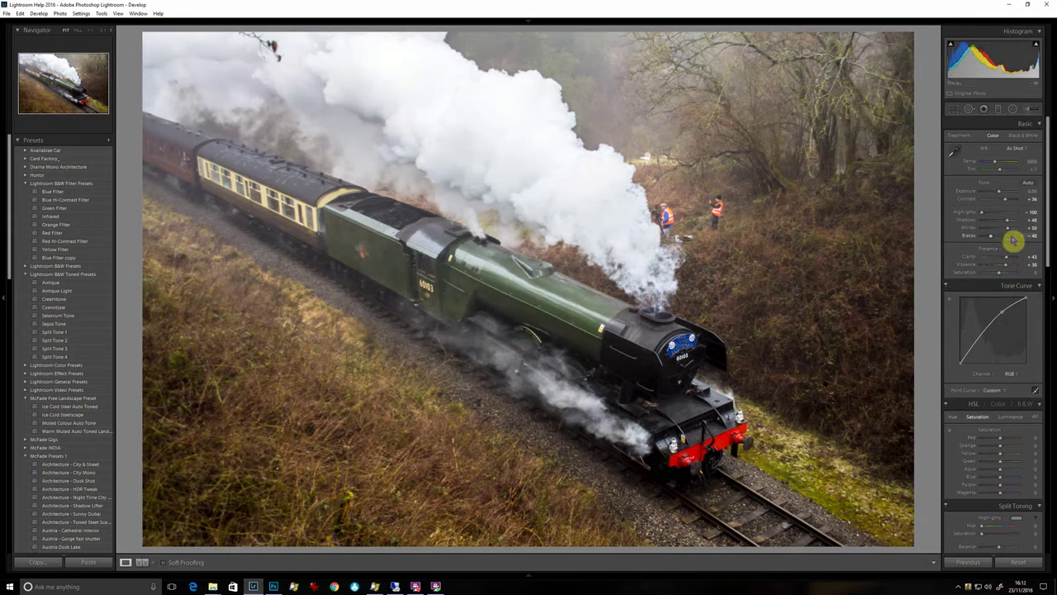
drag(1010, 232, 1003, 237)
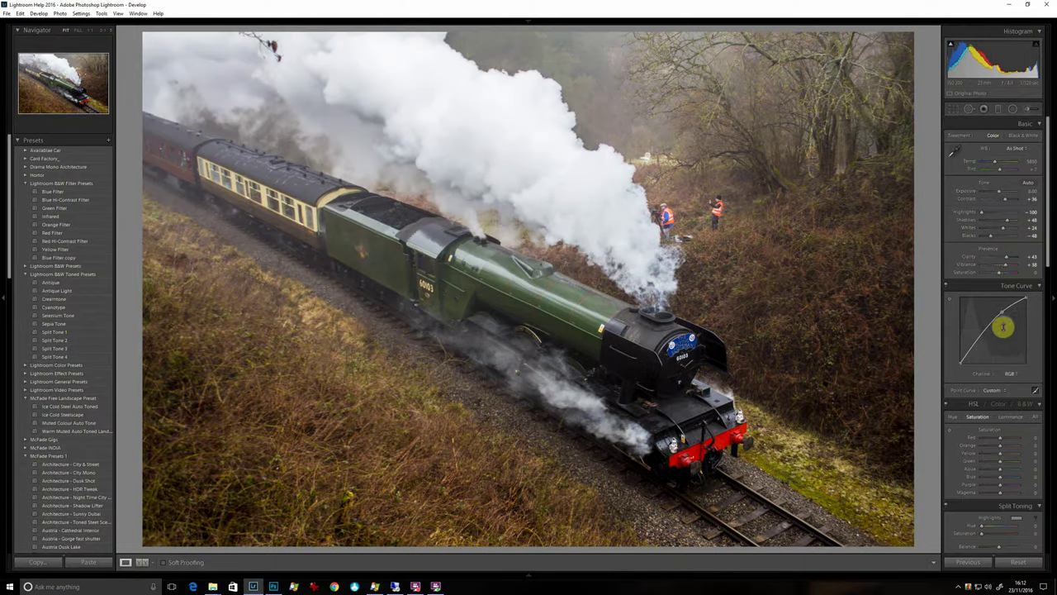
drag(1001, 310, 975, 345)
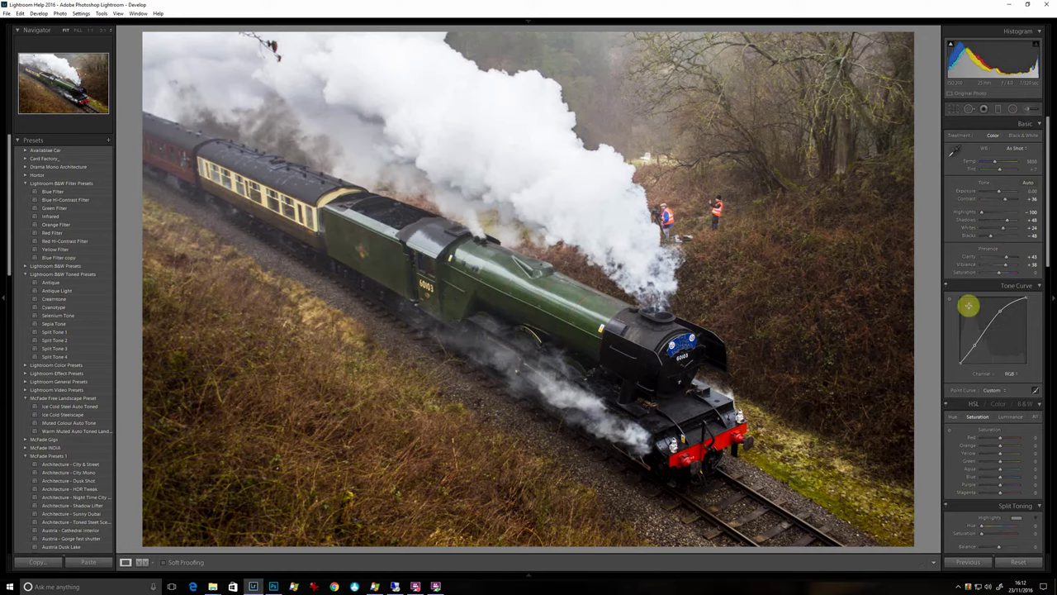
drag(969, 306, 958, 351)
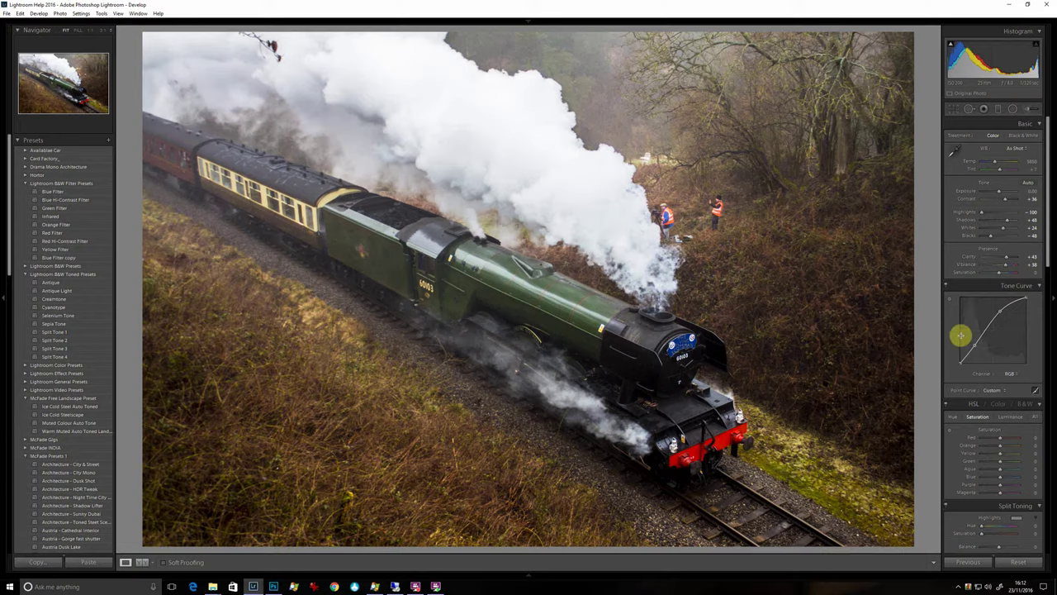
Add a radial filter ellipse enclosing the train, tilted along the track, and invert its mask to affect the inside.
click(1013, 109)
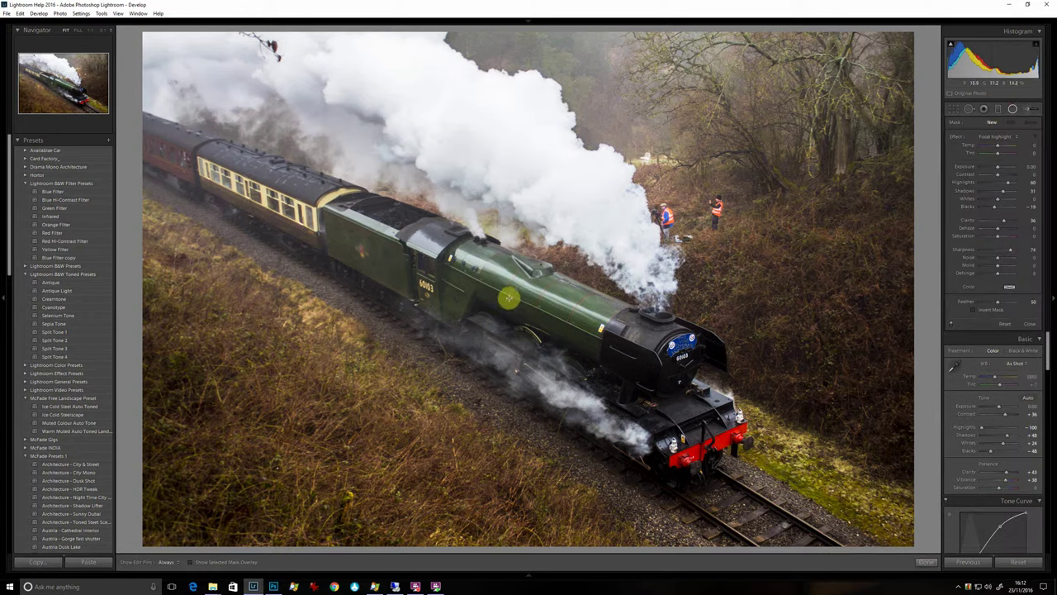
drag(508, 297, 934, 196)
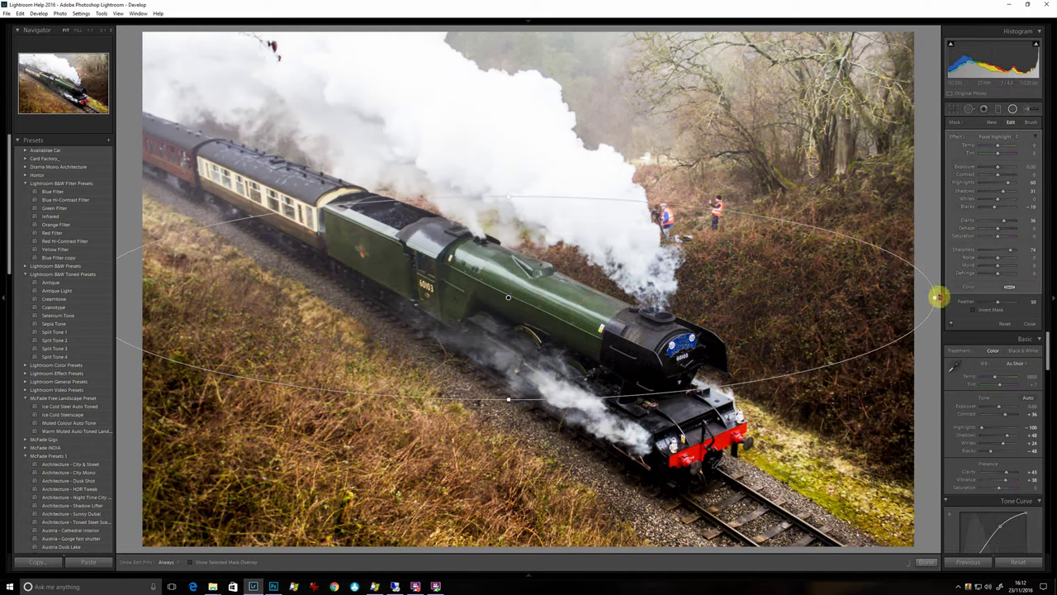
drag(939, 296, 836, 469)
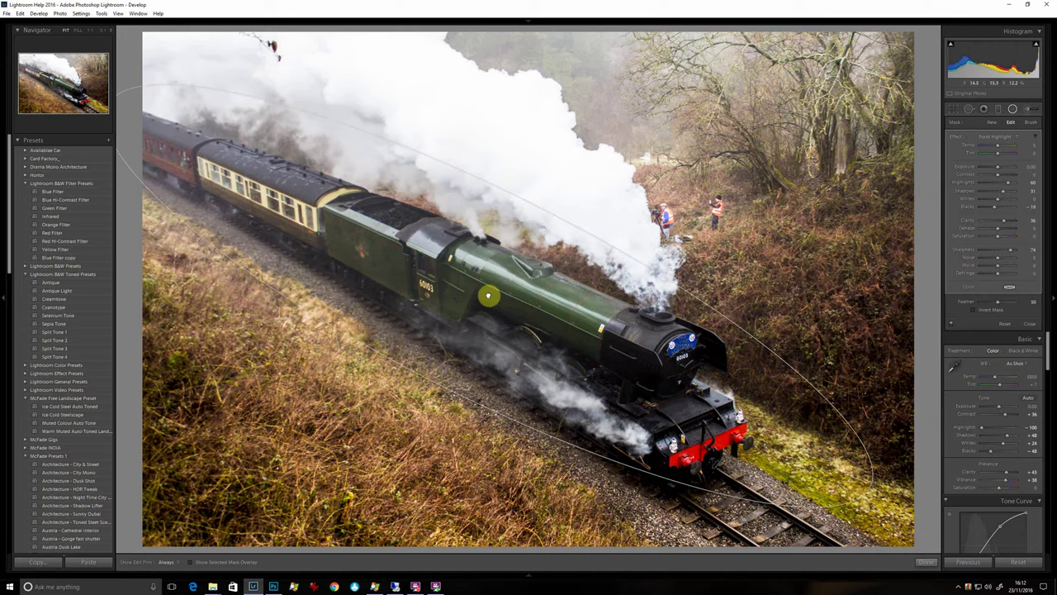
drag(488, 295, 482, 298)
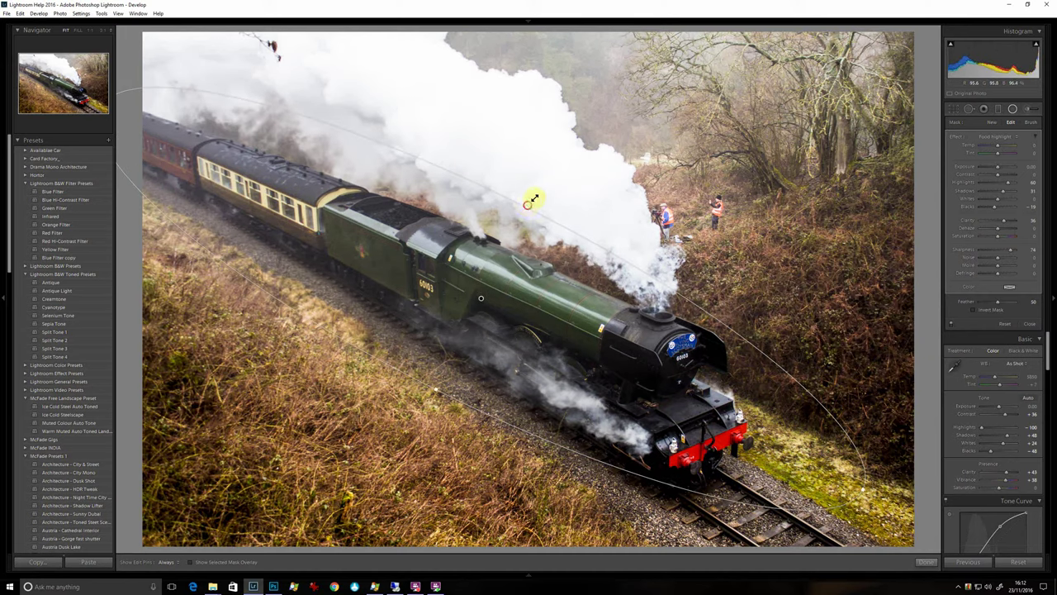
drag(533, 200, 545, 183)
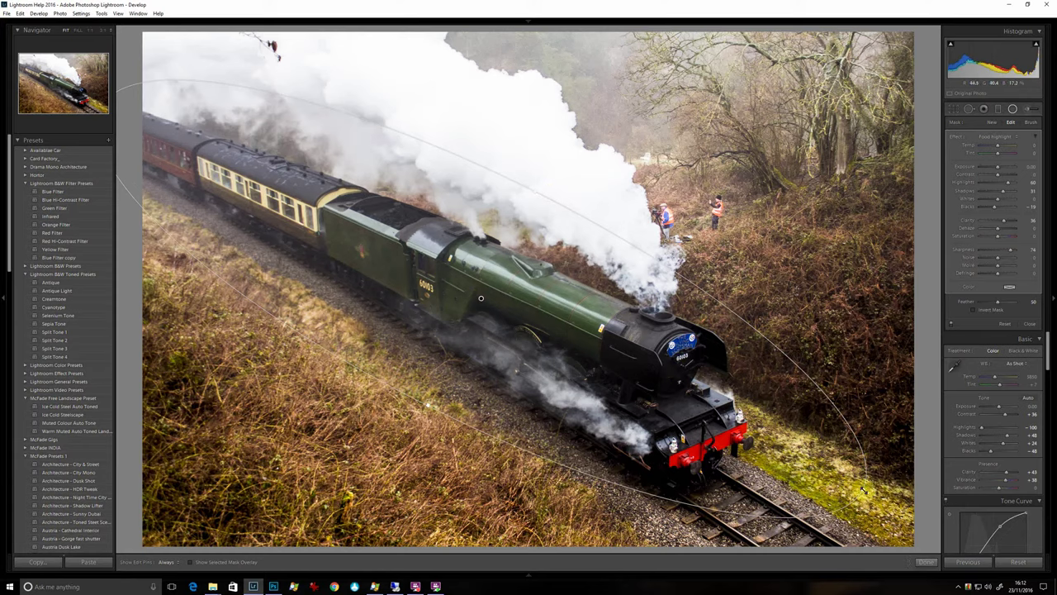
drag(862, 489, 882, 498)
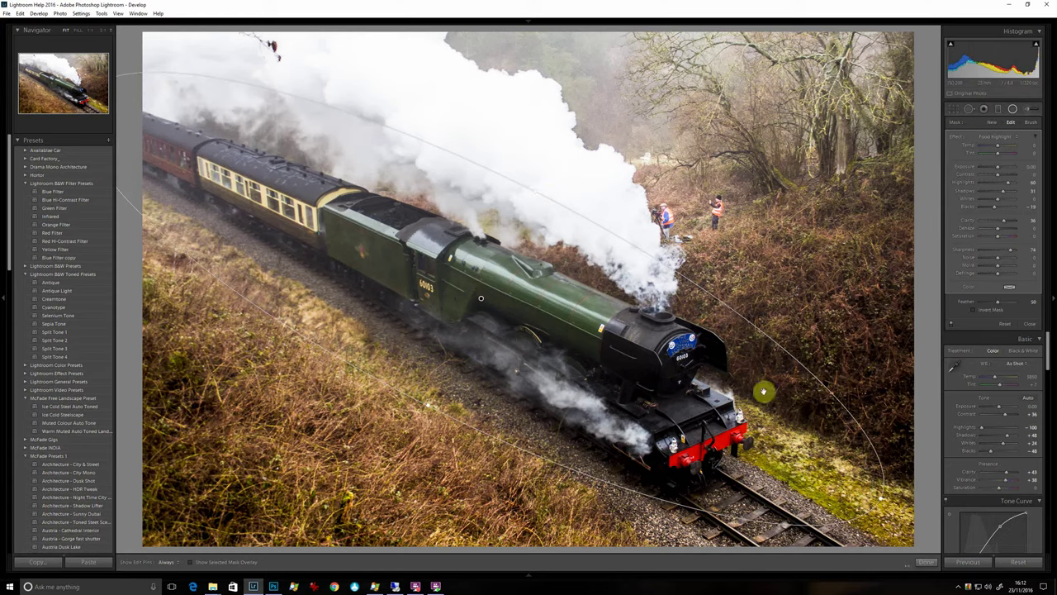
click(973, 311)
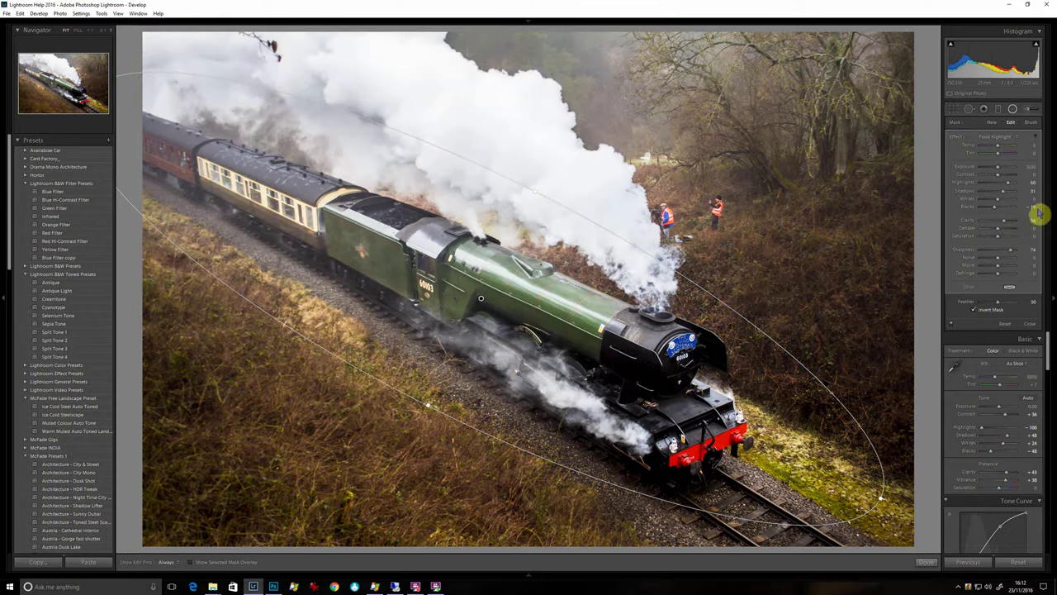
Reset the radial filter's effect values, then apply Exposure 1.14, Clarity 12, Dehaze 43, Saturation 43, Sharpness 45 and Noise 43 within a slightly narrower ellipse.
double_click(961, 140)
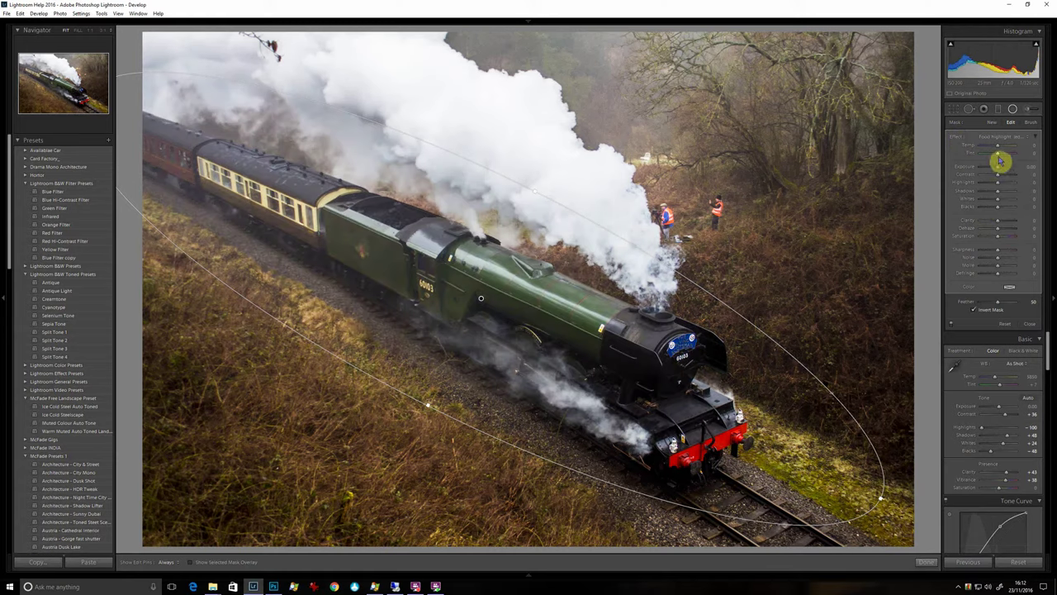
drag(998, 170, 1005, 171)
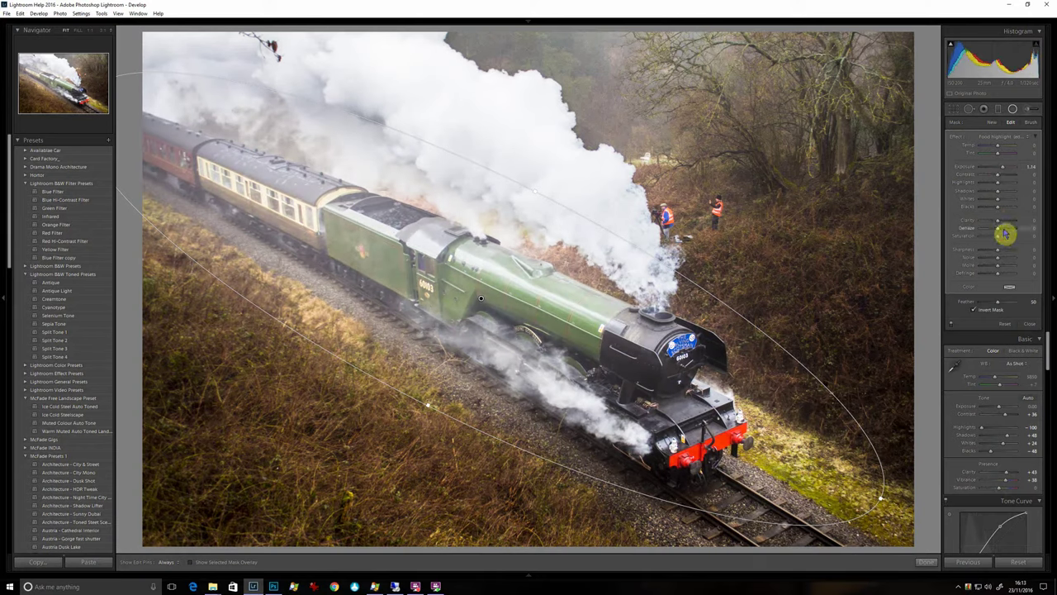
drag(1004, 232, 1008, 234)
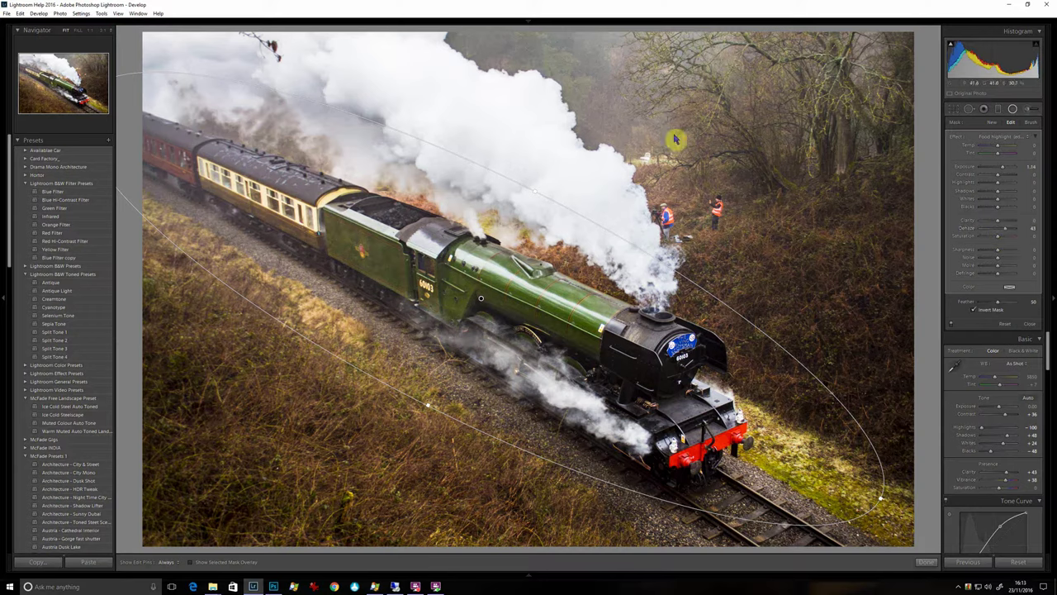
drag(536, 193, 531, 196)
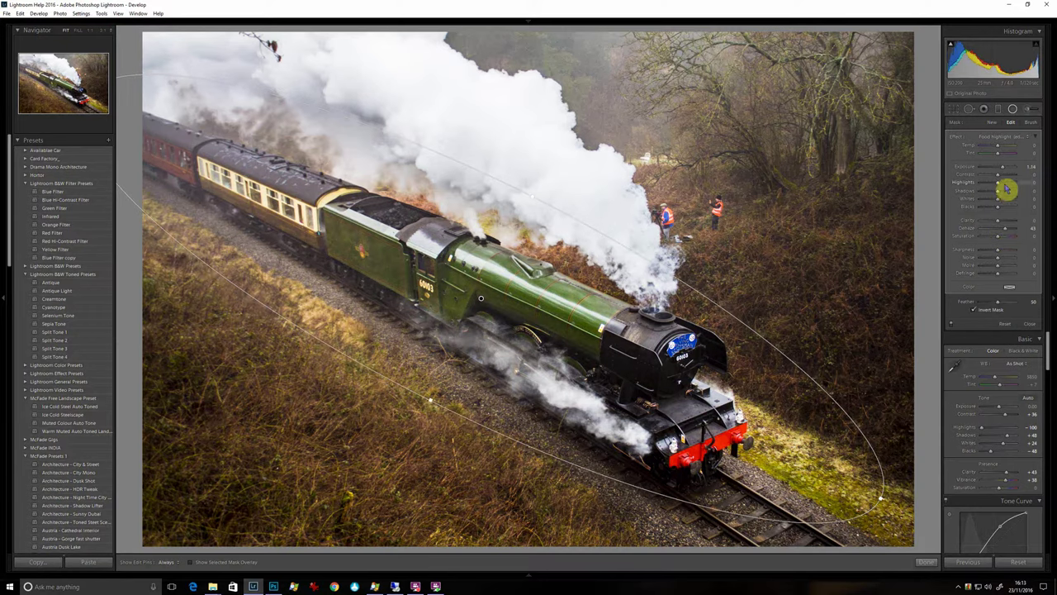
drag(998, 221, 999, 223)
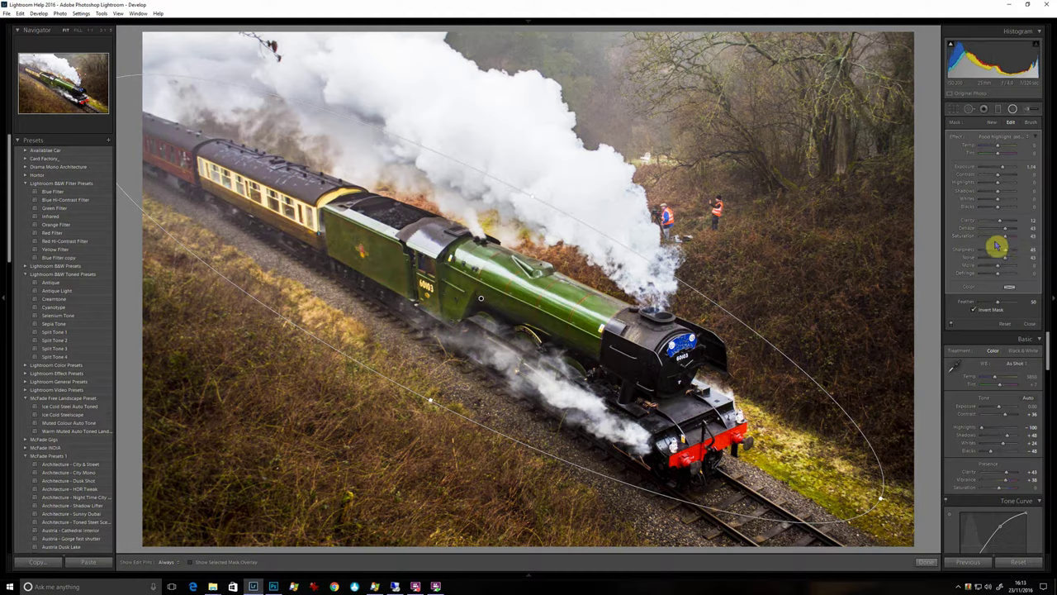
click(928, 562)
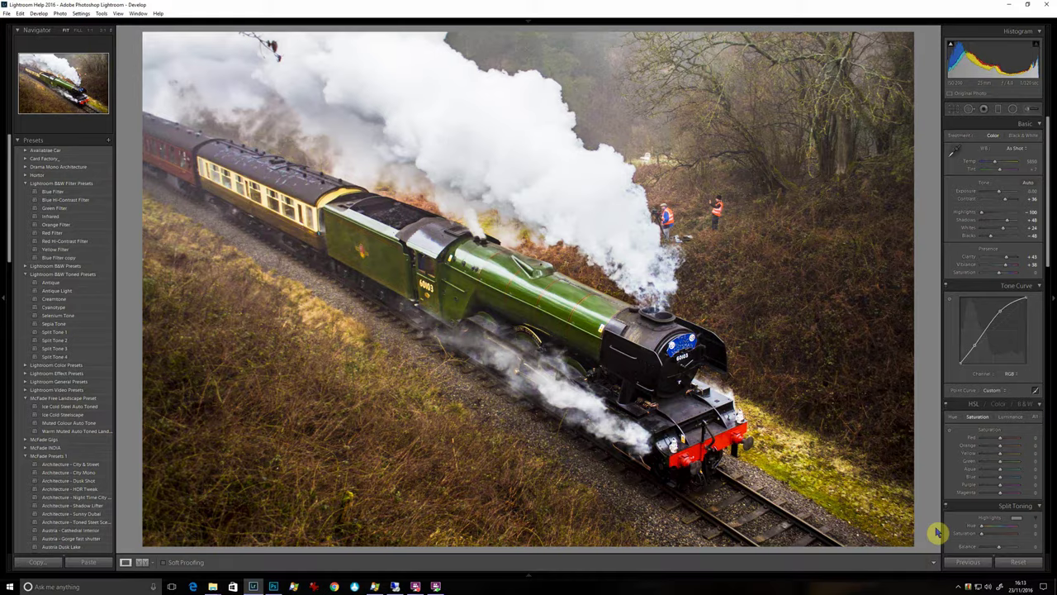
Open the adjusted train photo for editing in Photoshop.
key(ctrl+e)
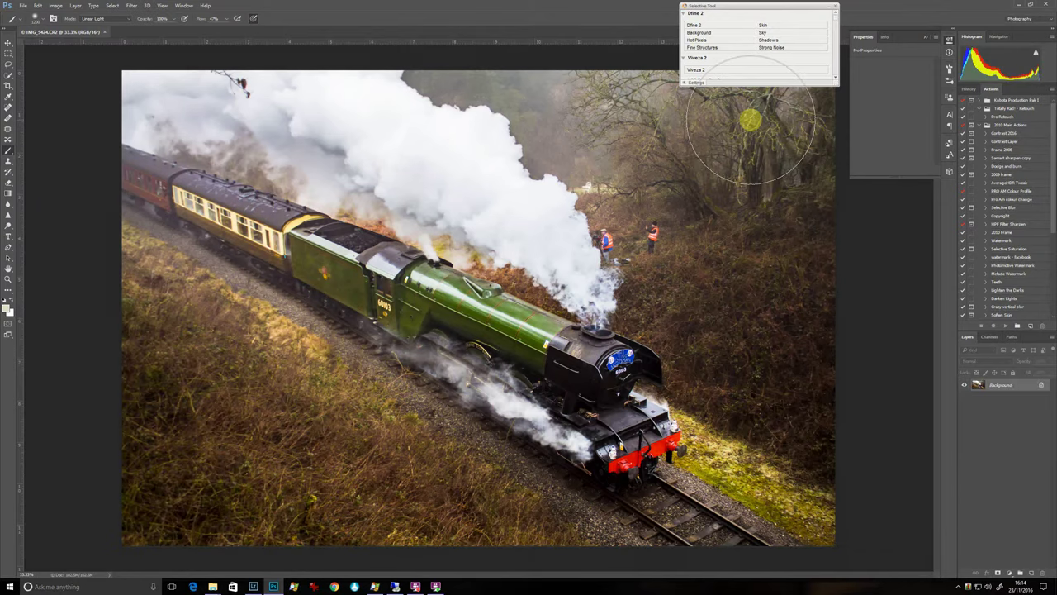
Remove both people in orange vests and their camera gear from the embankment using the Patch tool in Content-Aware mode.
key(ctrl+plus)
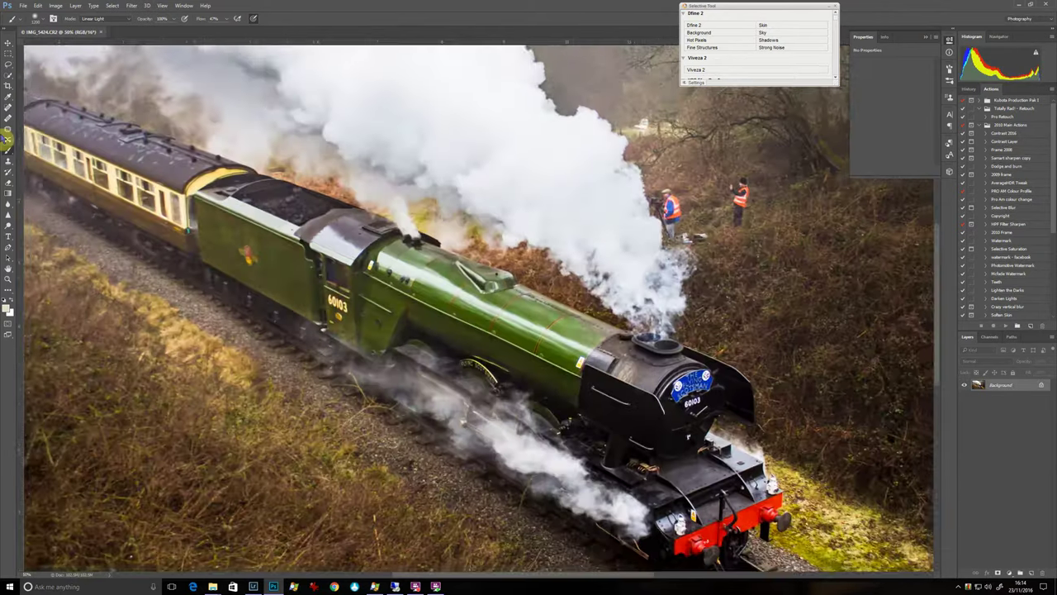
key(ctrl+plus)
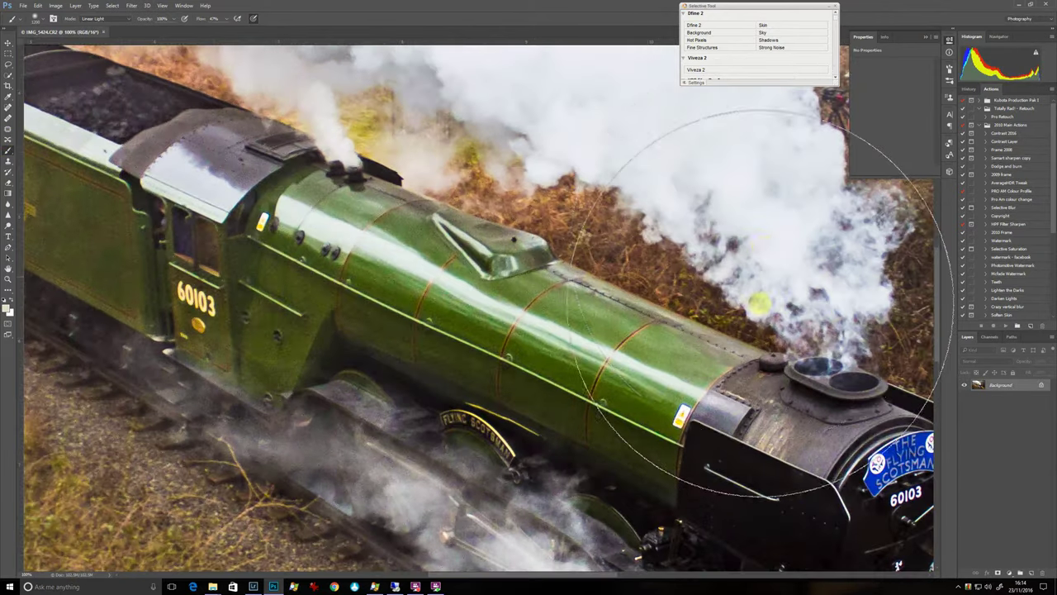
drag(764, 246, 243, 356)
drag(526, 300, 531, 361)
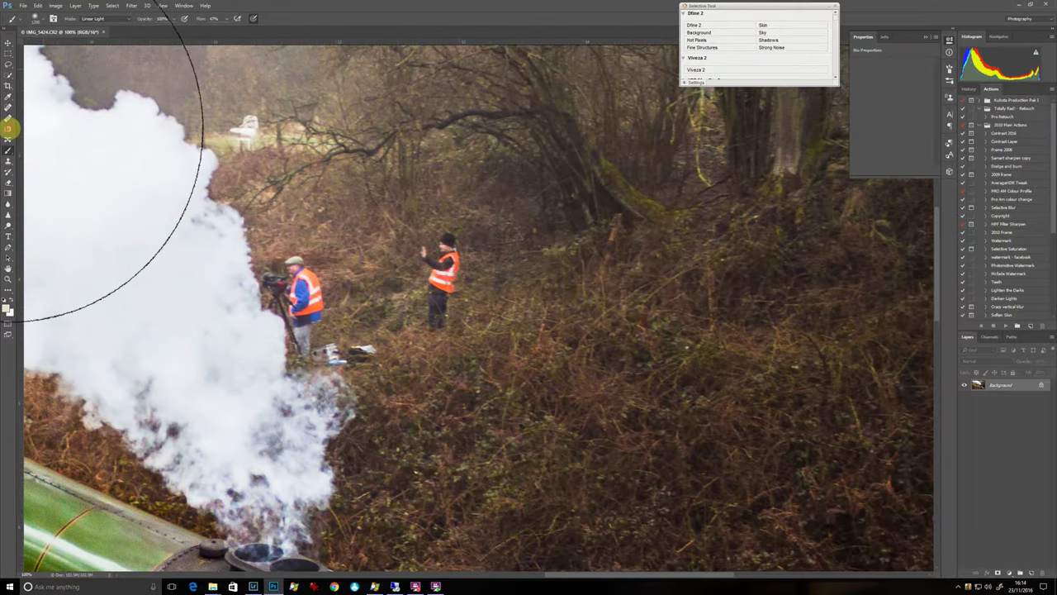
click(7, 128)
mouse_move(413, 248)
mouse_down()
mouse_move(461, 331)
mouse_move(473, 254)
mouse_move(464, 236)
mouse_move(419, 245)
mouse_move(520, 287)
mouse_move(519, 276)
mouse_move(494, 289)
mouse_up()
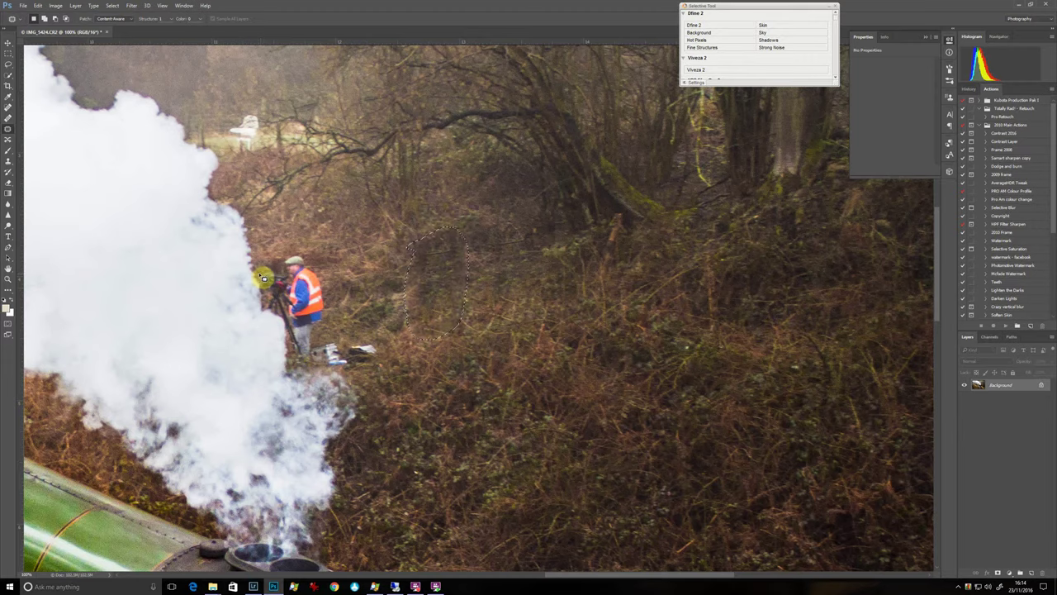
key(ctrl+d)
mouse_move(373, 373)
mouse_down()
mouse_move(384, 339)
mouse_move(355, 331)
mouse_move(323, 343)
mouse_move(320, 260)
mouse_move(269, 265)
mouse_move(305, 288)
mouse_move(344, 288)
mouse_move(360, 260)
mouse_up()
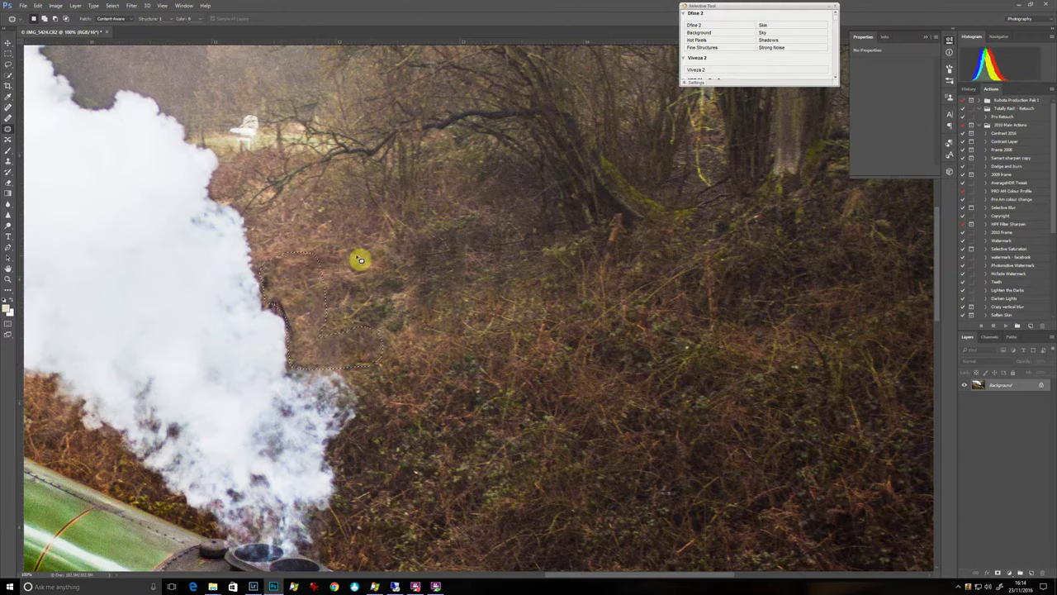
key(ctrl+d)
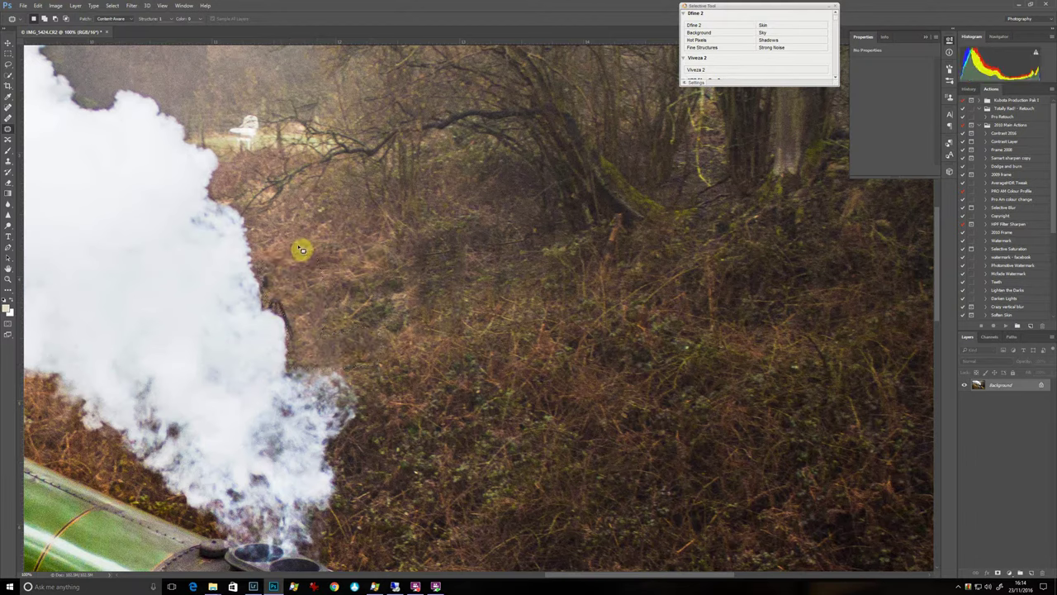
Clone clean grass over the leftover dark spot and tripod legs at the smoke's edge using the Clone Stamp.
key(ctrl+plus)
key(ctrl+plus)
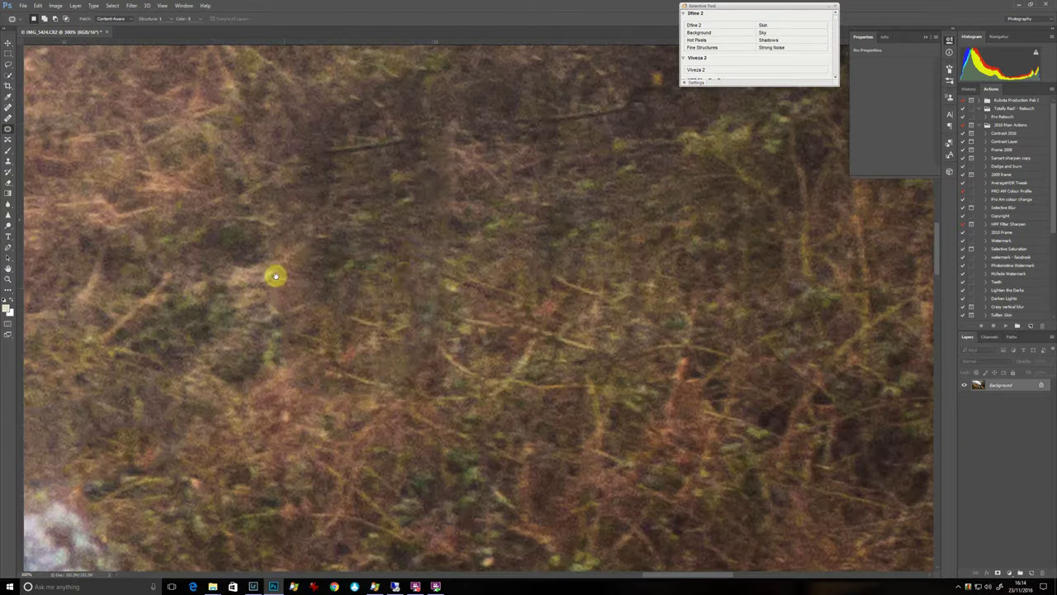
drag(283, 289, 741, 278)
drag(639, 297, 694, 289)
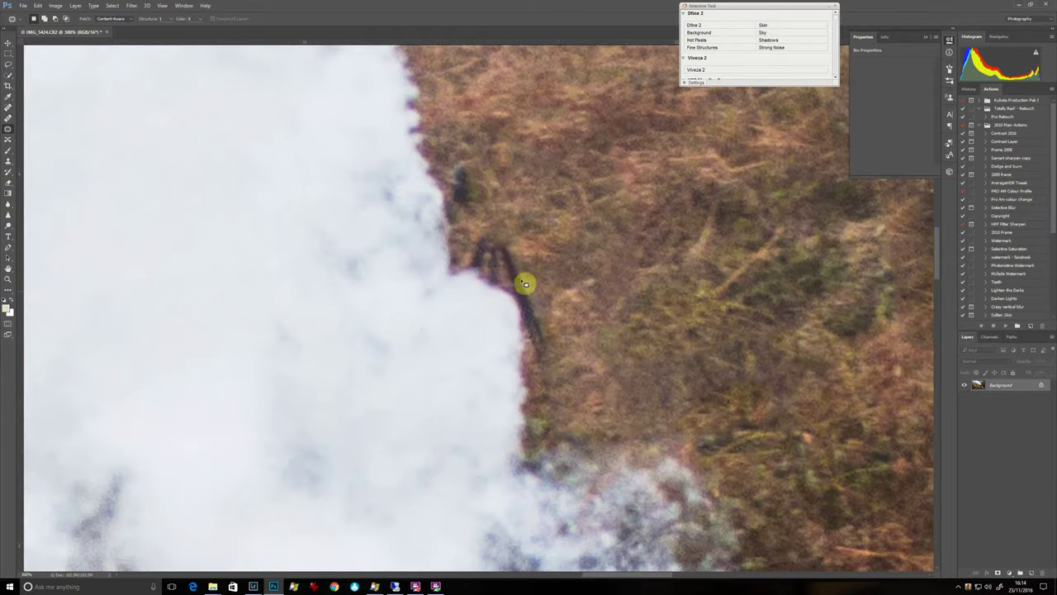
click(9, 163)
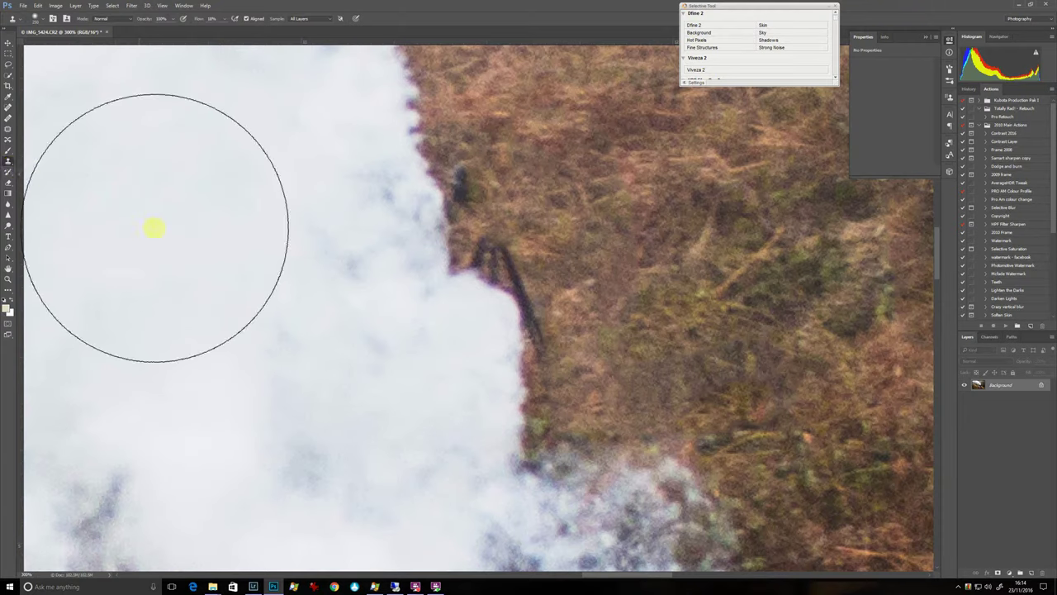
key(alt)
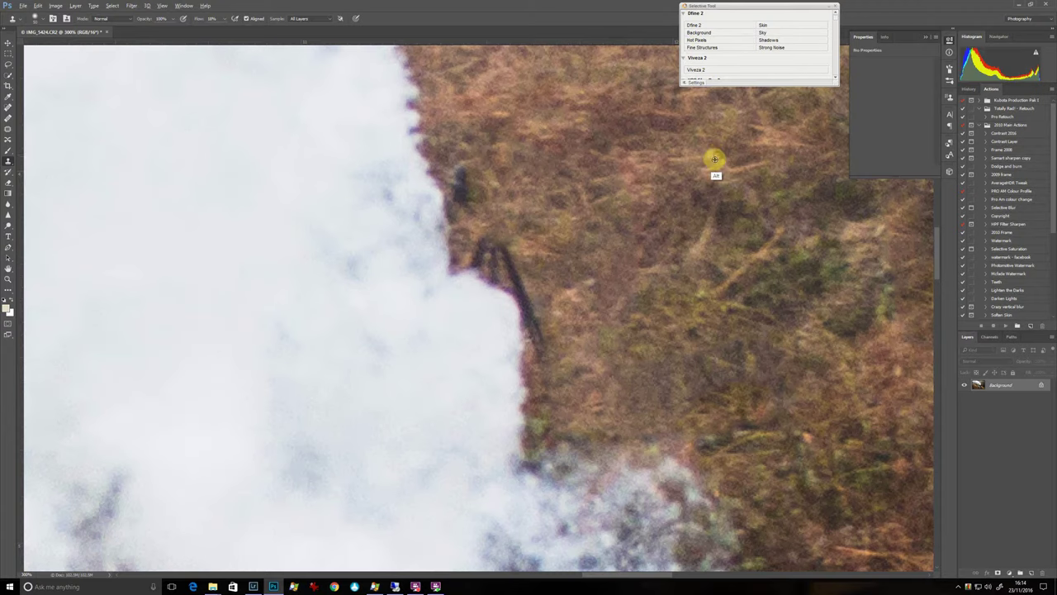
alt+click(715, 159)
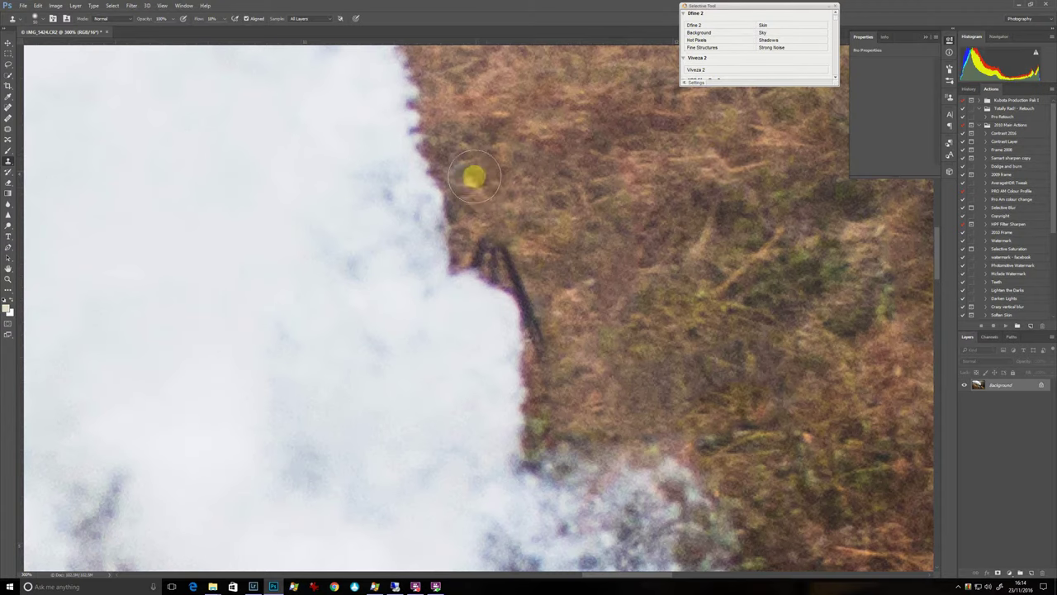
mouse_move(474, 176)
mouse_down()
mouse_move(496, 242)
mouse_move(496, 218)
mouse_move(468, 176)
mouse_move(464, 245)
mouse_move(511, 250)
mouse_move(532, 279)
mouse_move(520, 289)
mouse_move(520, 239)
mouse_move(532, 239)
mouse_move(510, 228)
mouse_move(484, 246)
mouse_move(520, 276)
mouse_move(610, 233)
mouse_move(618, 254)
mouse_move(574, 233)
mouse_move(521, 266)
mouse_move(515, 242)
mouse_up()
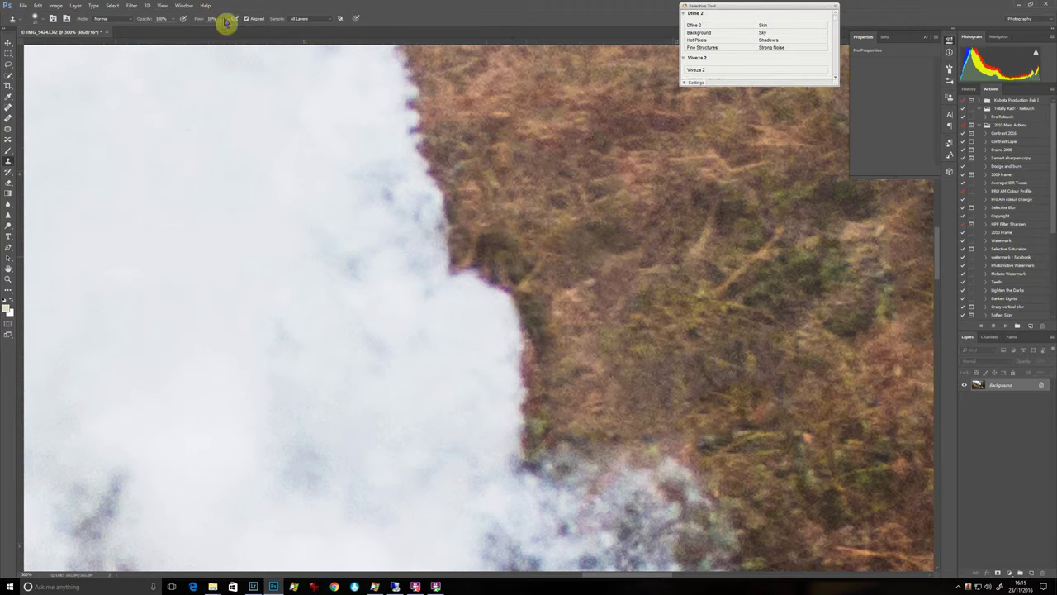
Set the Clone Stamp flow to 100% and clone freshly sampled grass over the remaining dark patches along the smoke's edge.
drag(225, 23, 258, 31)
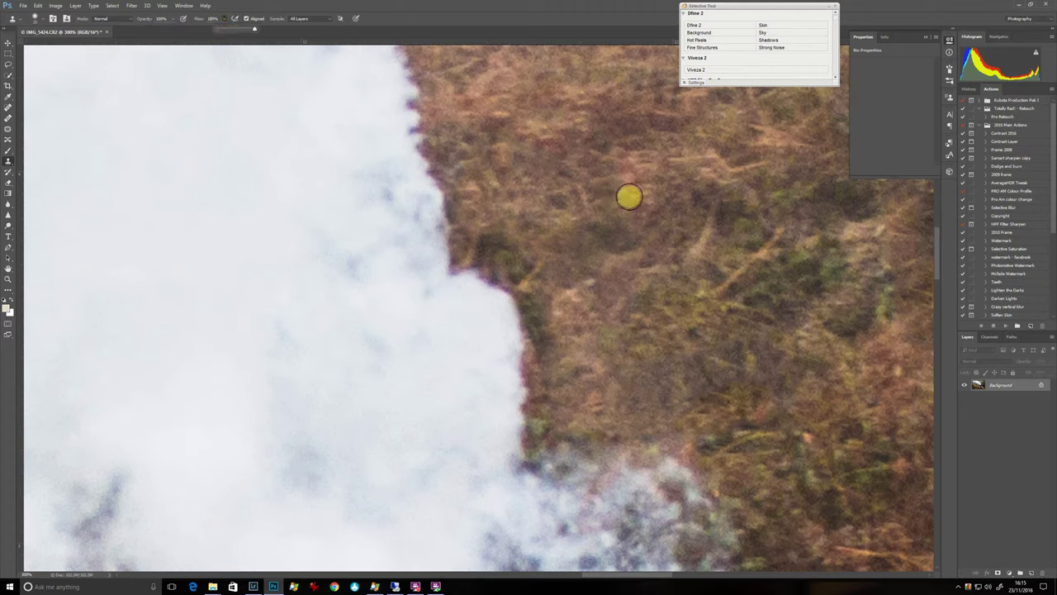
alt+click(636, 170)
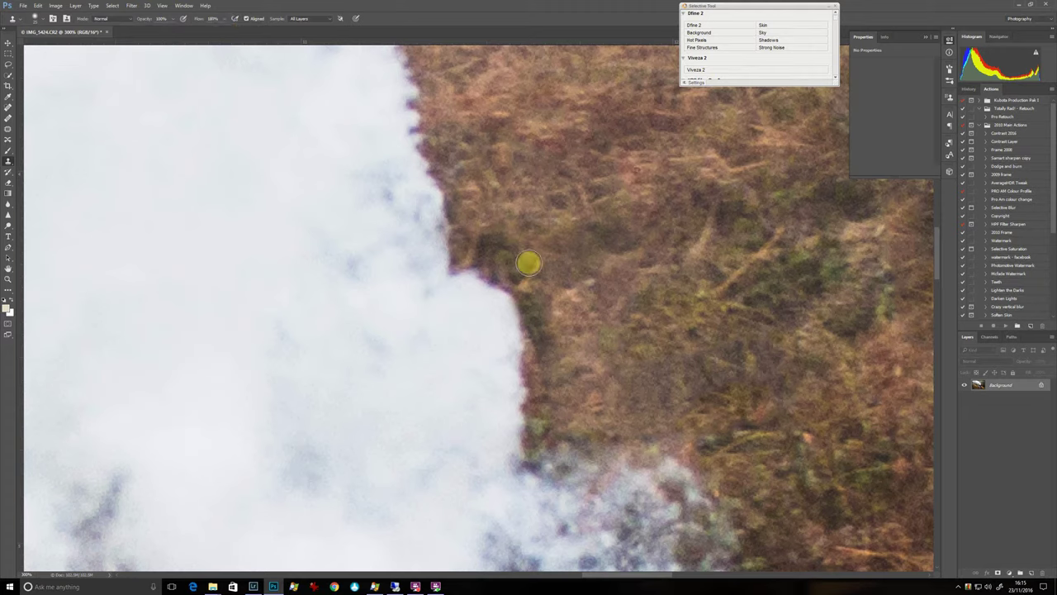
click(485, 238)
mouse_move(499, 260)
mouse_down()
mouse_move(476, 233)
mouse_move(488, 264)
mouse_move(518, 273)
mouse_move(536, 336)
mouse_up()
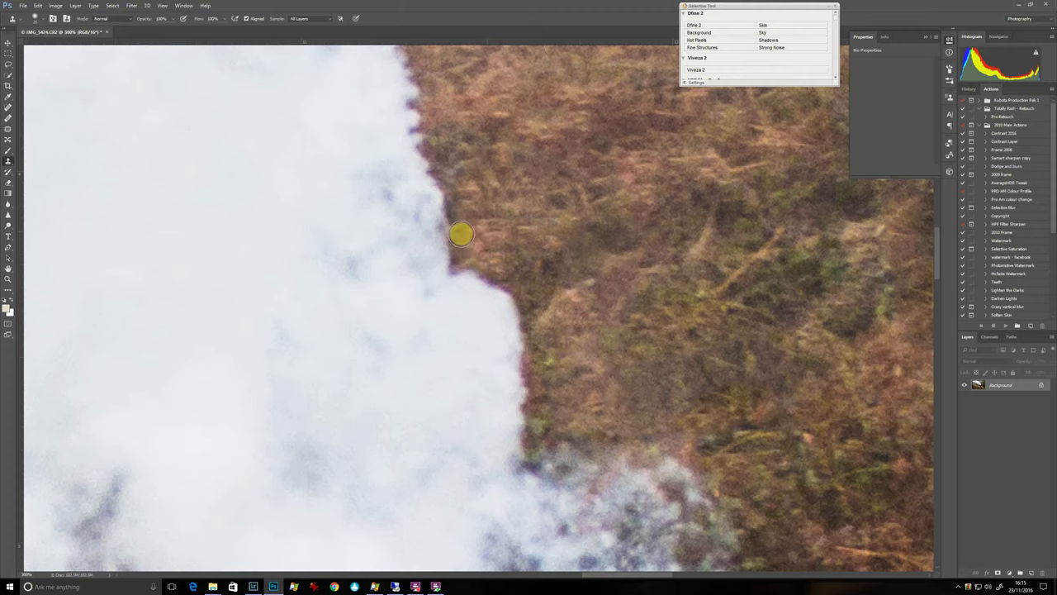
Fit the whole photo in view and step through the history states from Open to the last Clone Stamp to review the retouching.
click(508, 122)
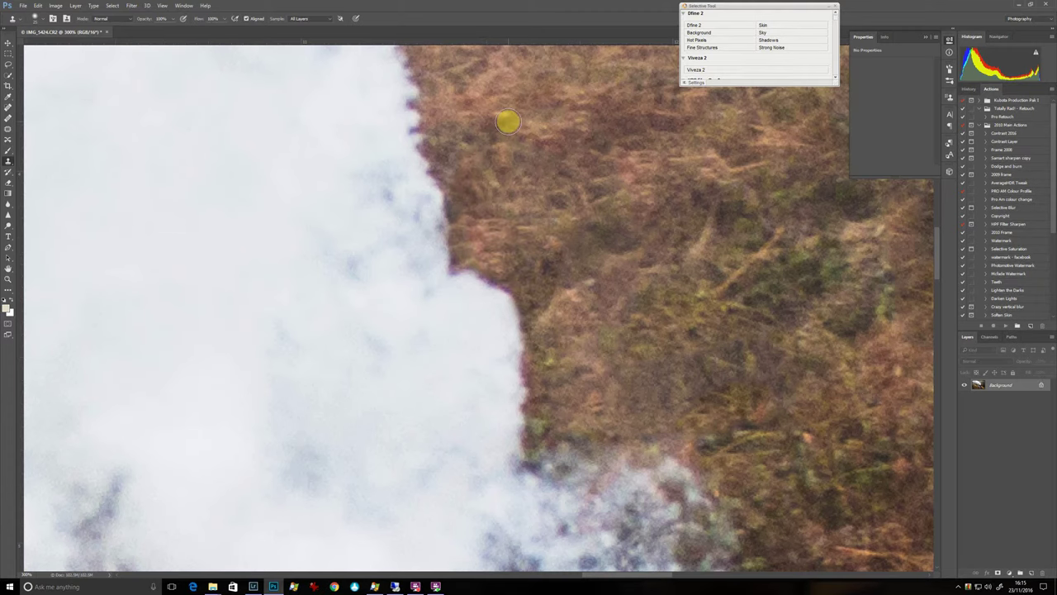
key(ctrl+0)
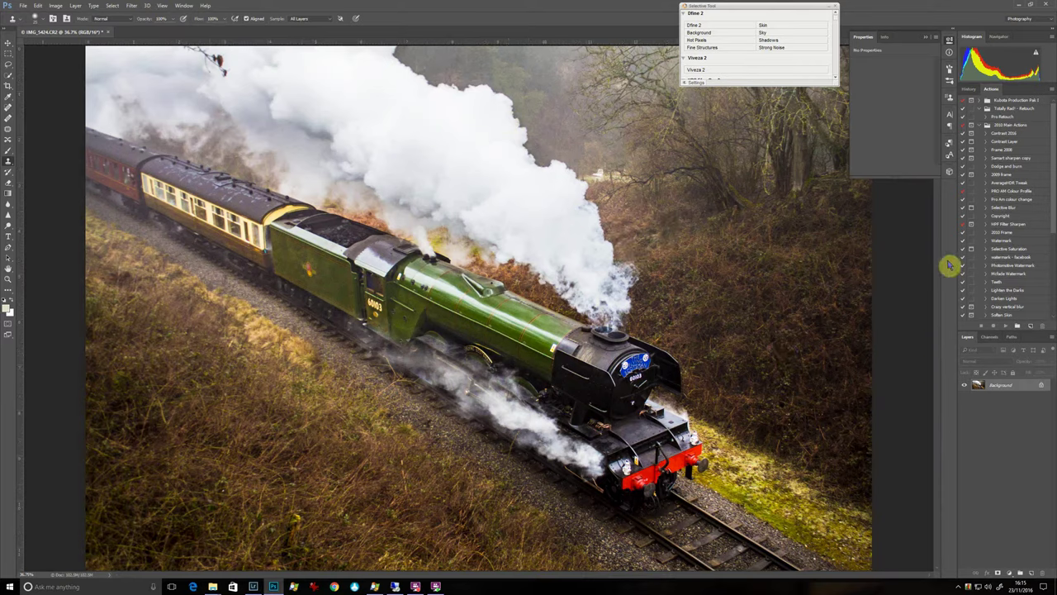
click(972, 91)
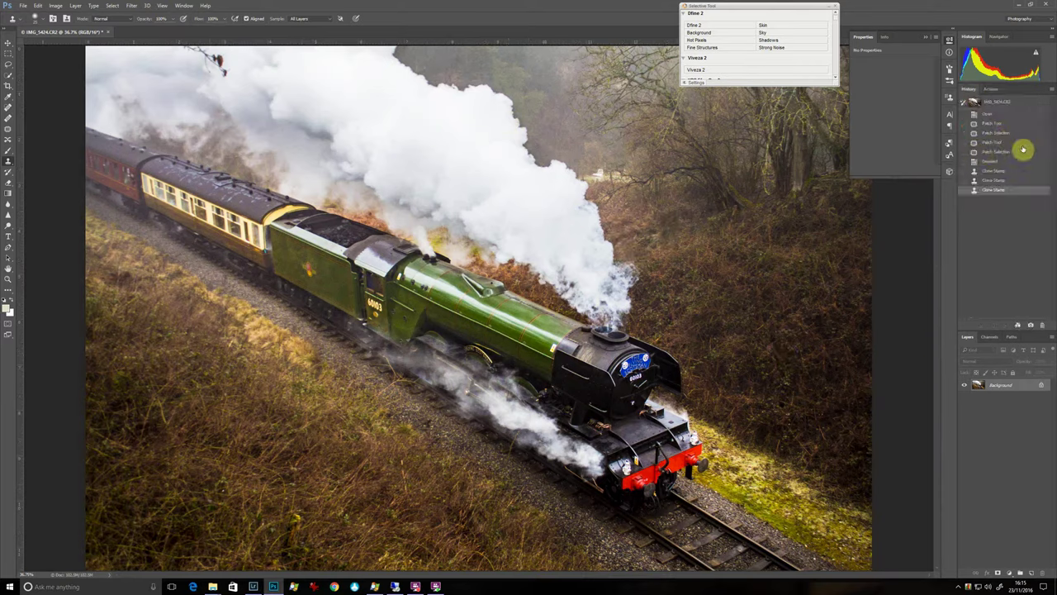
click(987, 115)
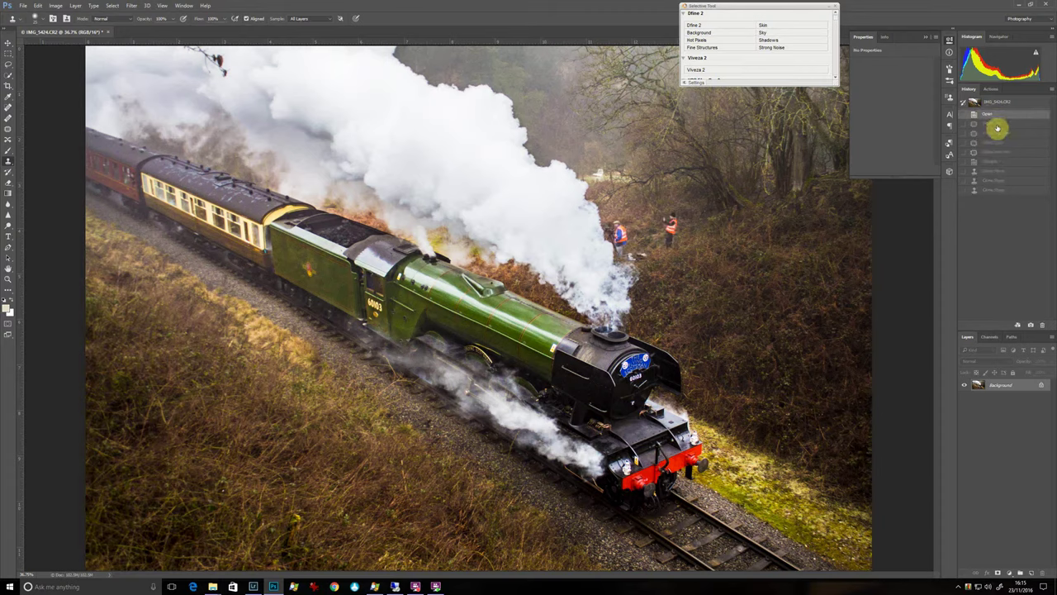
click(998, 126)
click(998, 133)
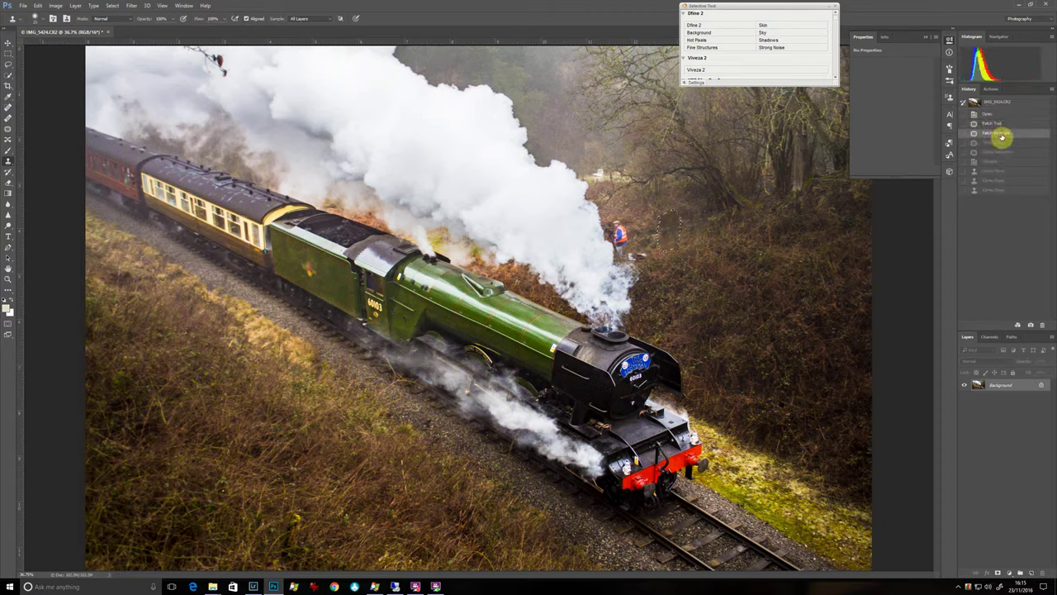
click(1000, 143)
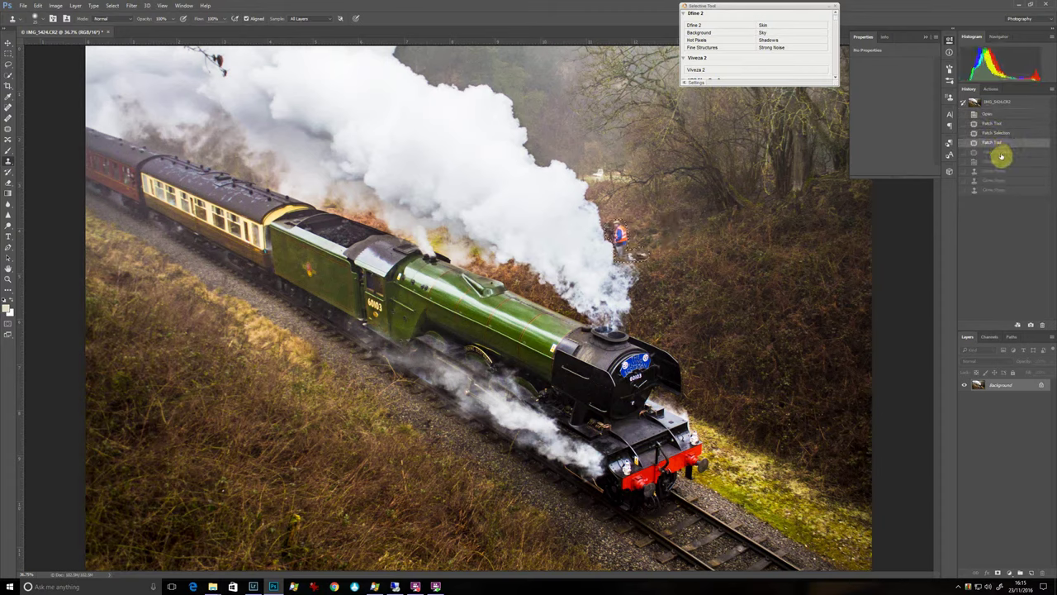
click(1001, 154)
click(997, 162)
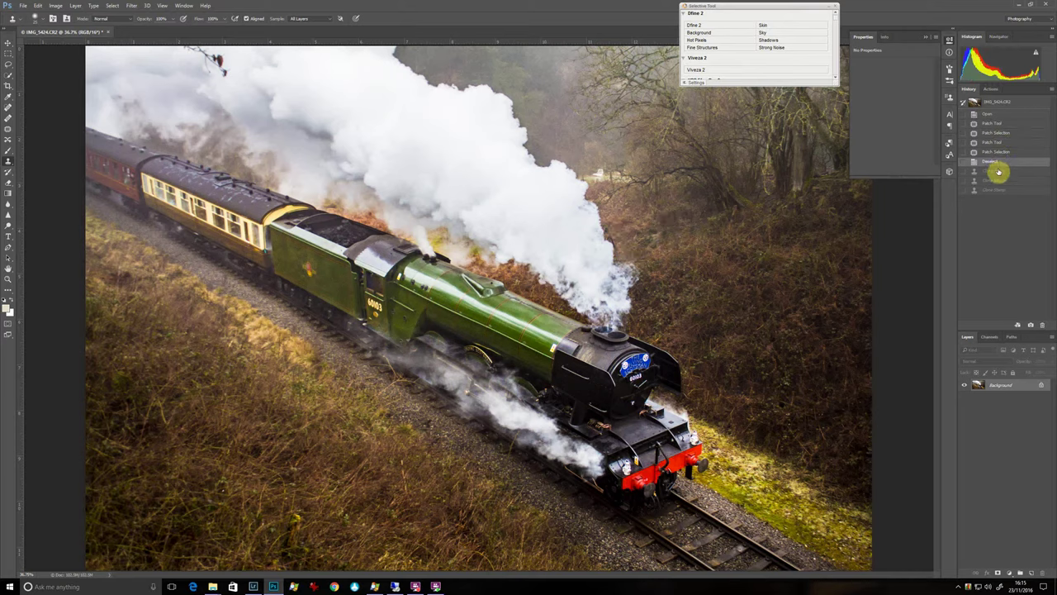
click(998, 171)
click(997, 181)
click(991, 191)
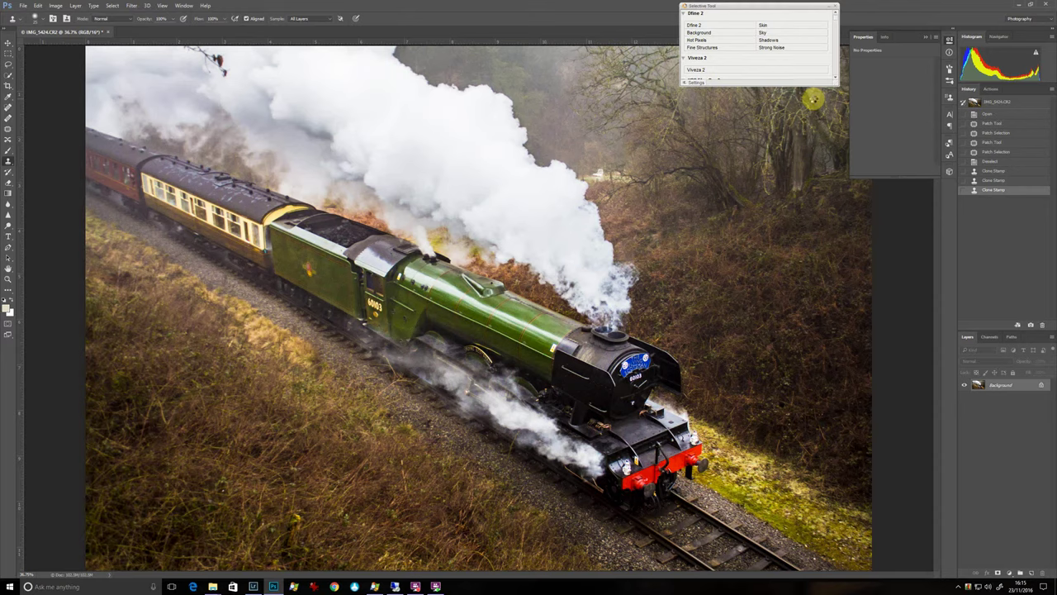
Switch to Lightroom, reveal the filmstrip, and view cornwall.jpg before reselecting the train photo IMG_5424.CR2.
key(alt+Tab)
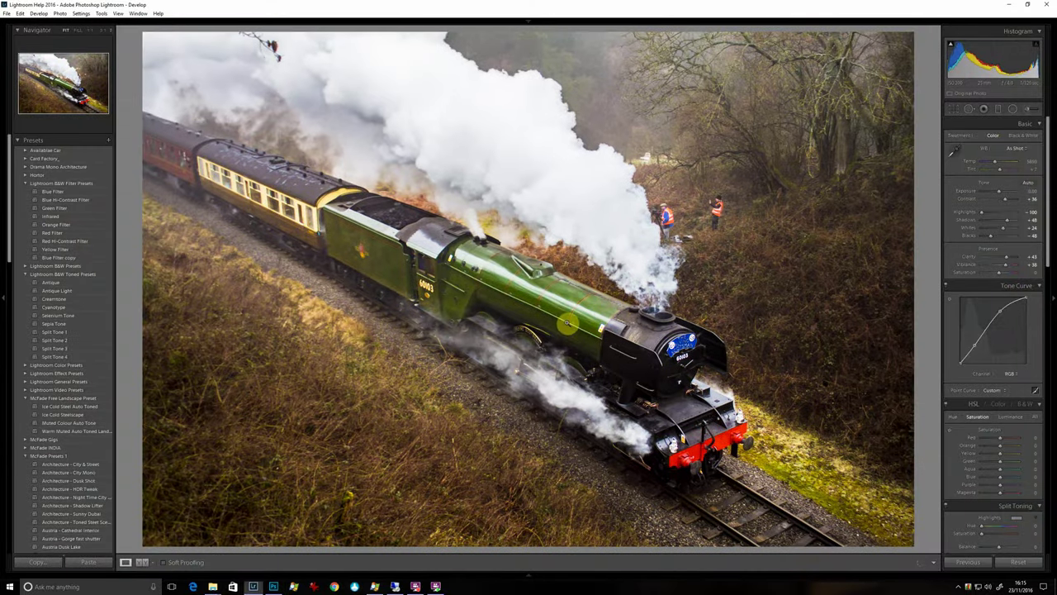
click(530, 578)
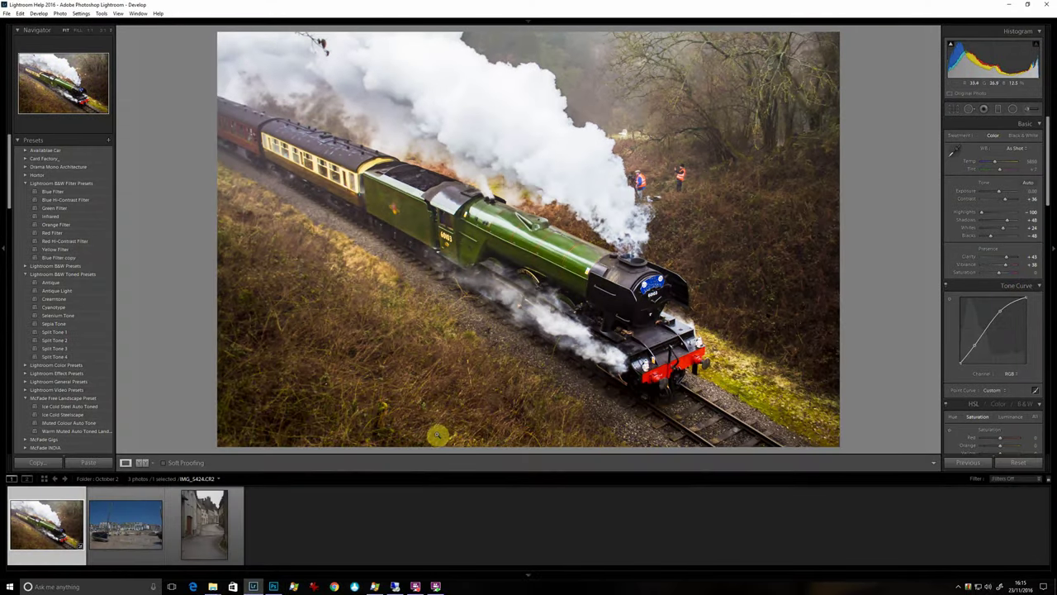
click(120, 527)
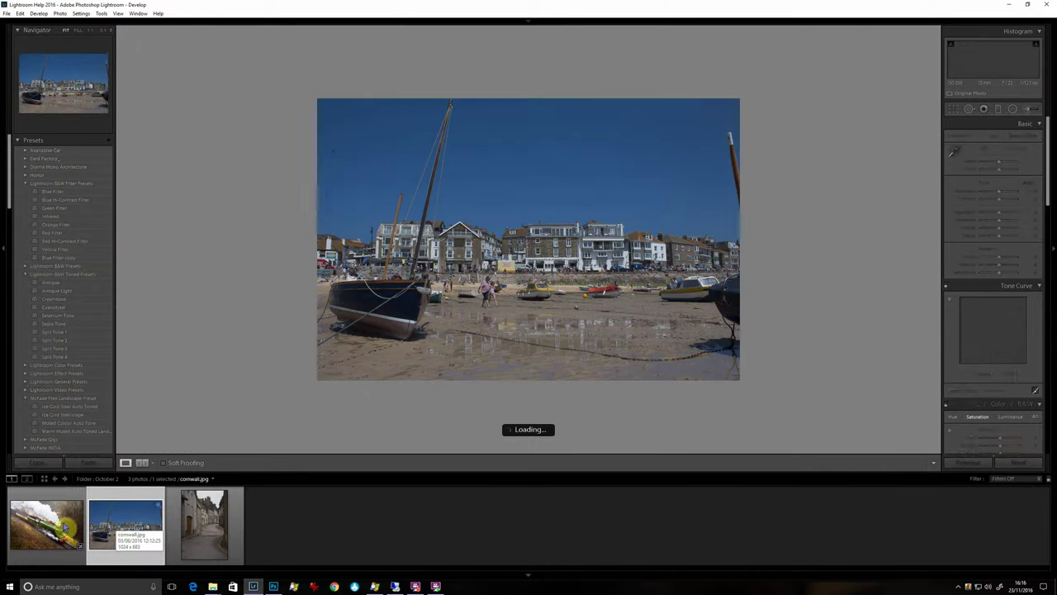
click(66, 529)
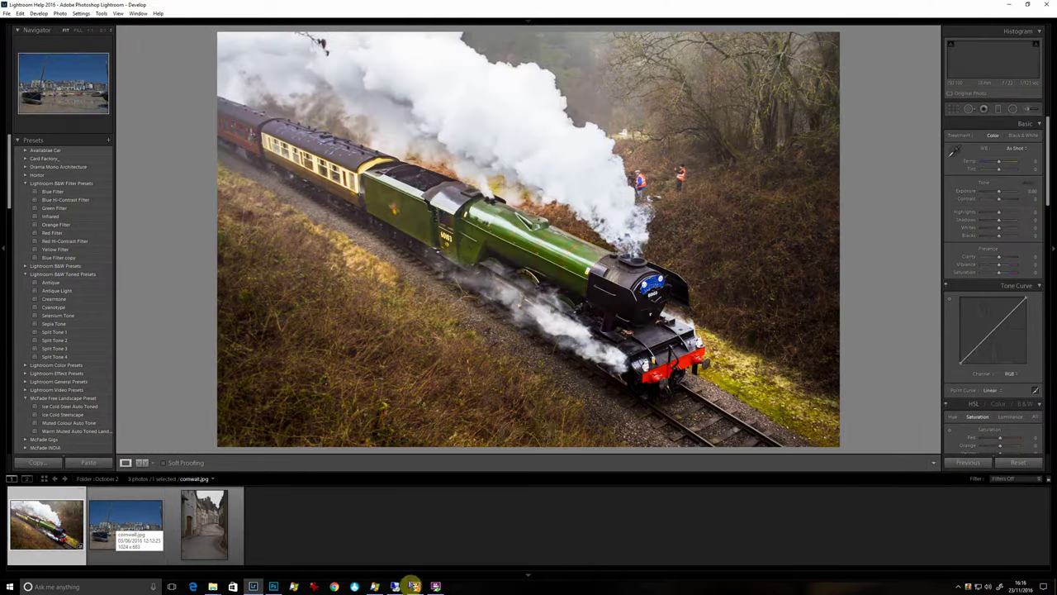
Return to Photoshop, save the retouched train photo as IMG_5424-Edit.tif, and close it.
click(273, 587)
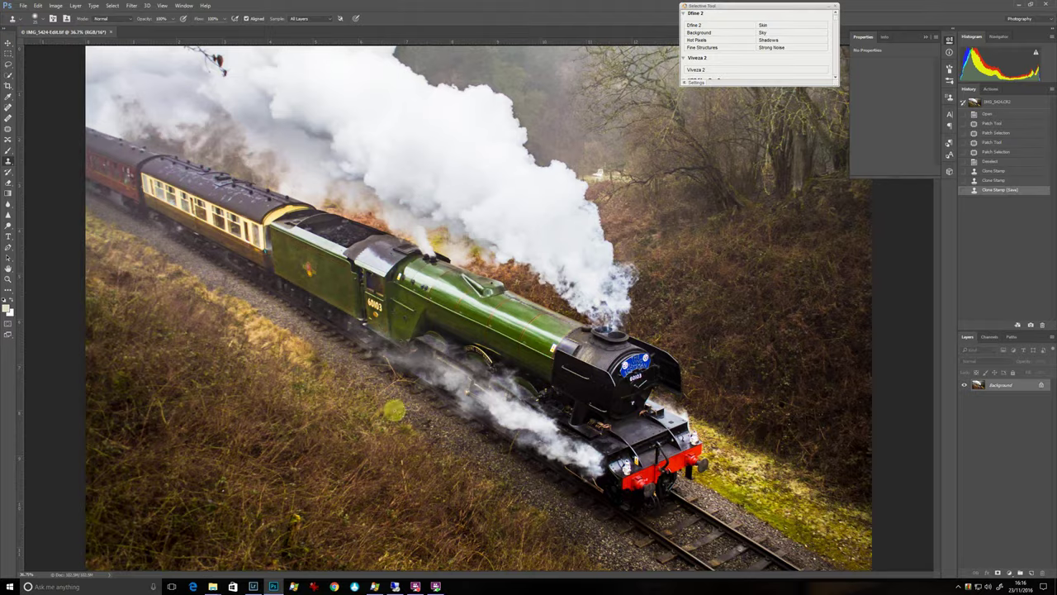
click(110, 32)
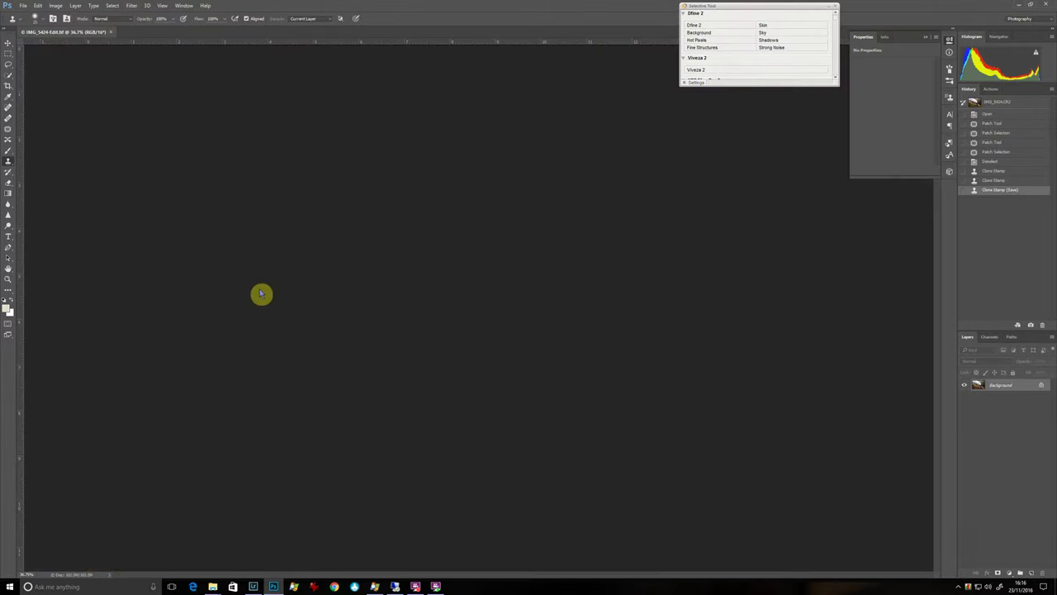
key(alt+Tab)
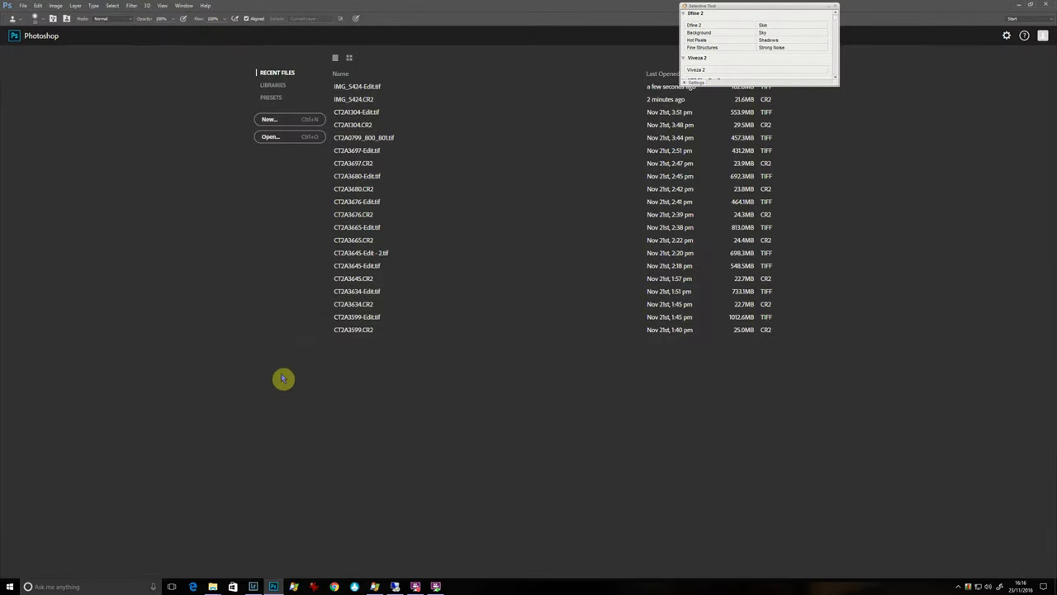
Switch to Lightroom and compare the original IMG_5424.CR2 with the retouched IMG_5424-Edit.tif, leaving the retouched version selected.
key(alt+Tab)
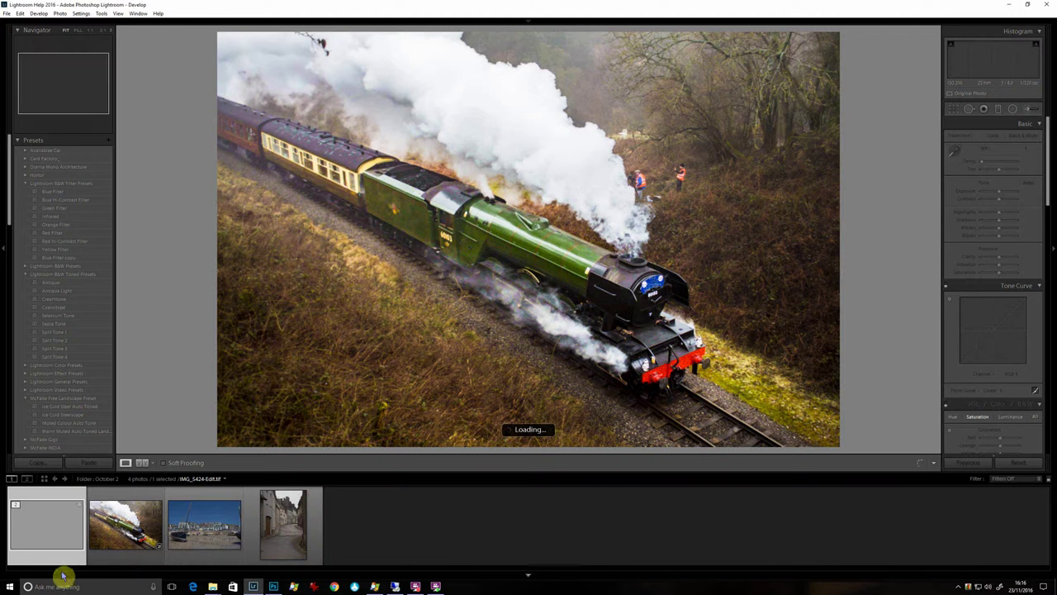
click(110, 553)
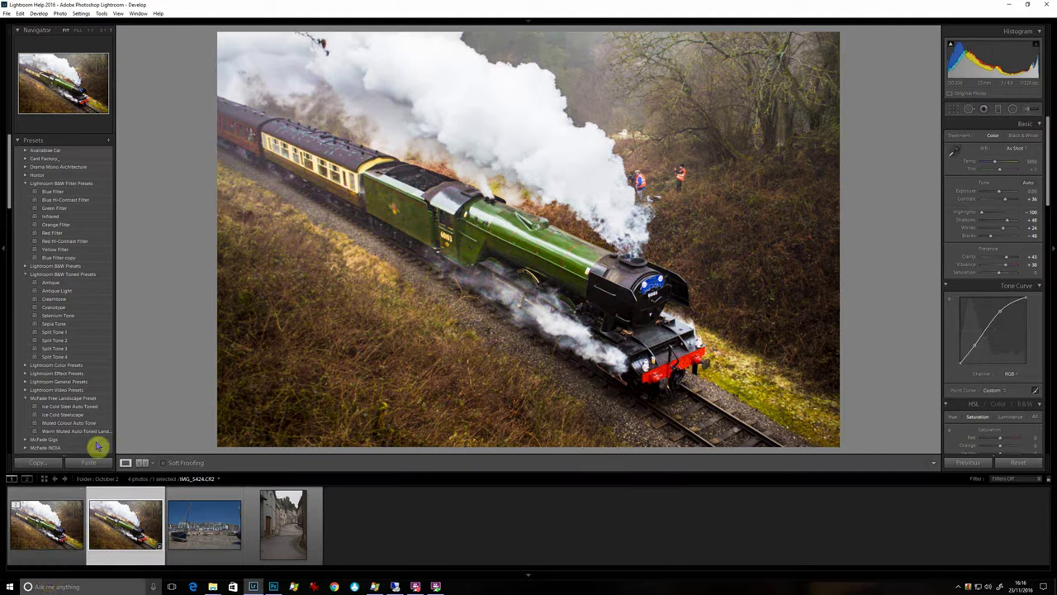
click(78, 529)
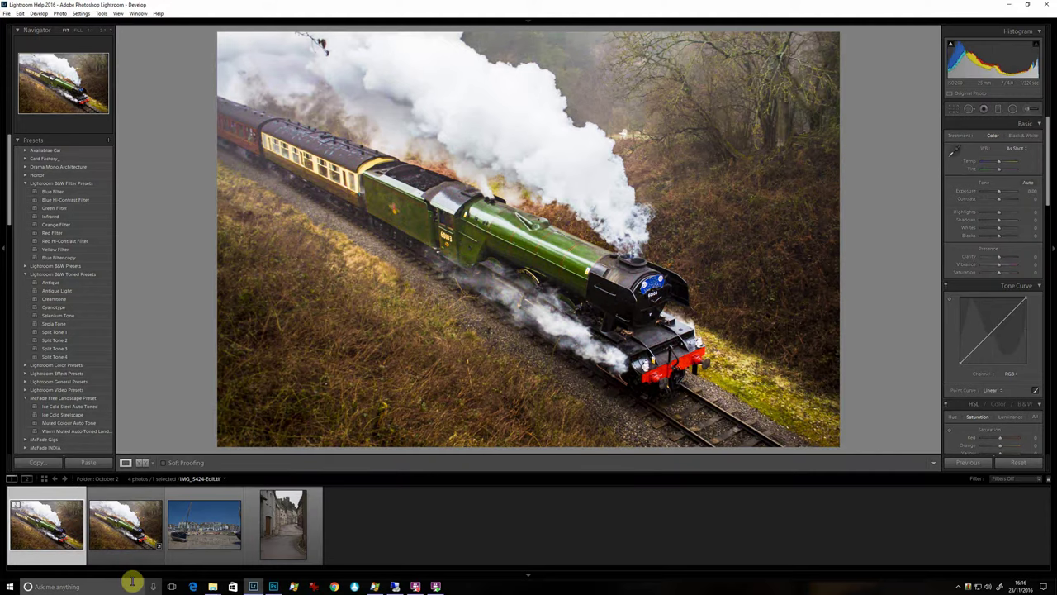